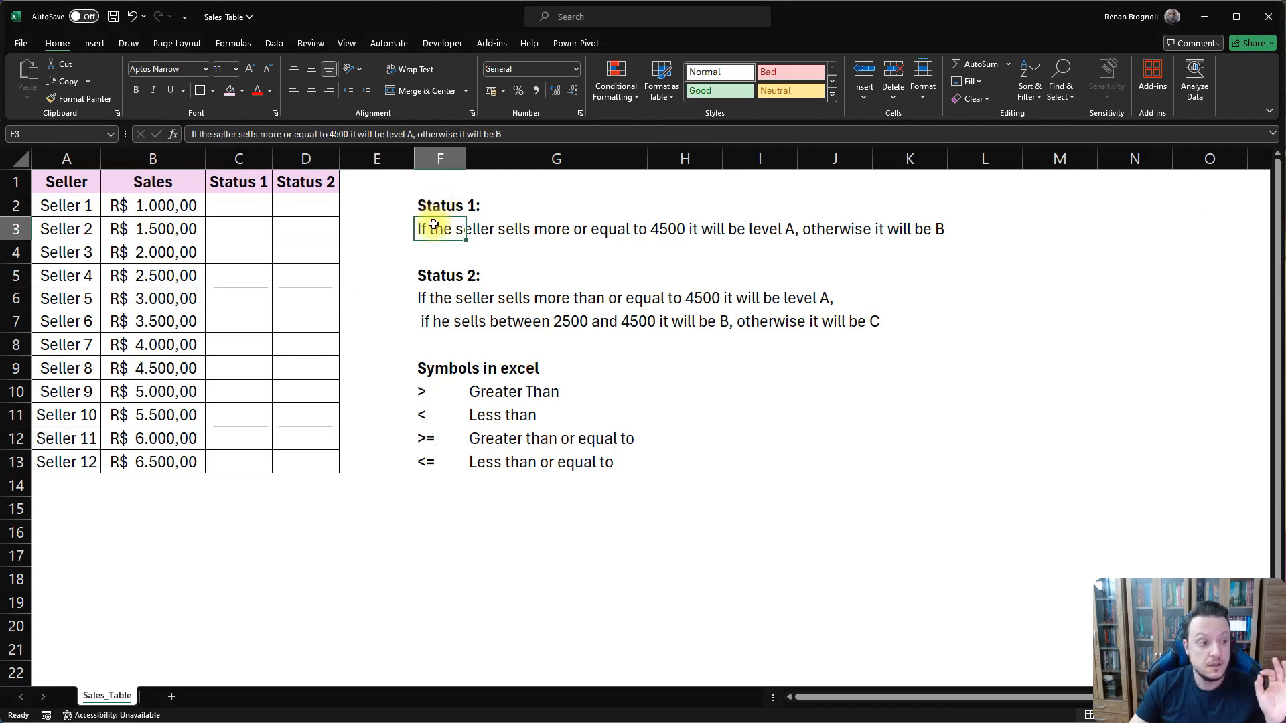
click(437, 276)
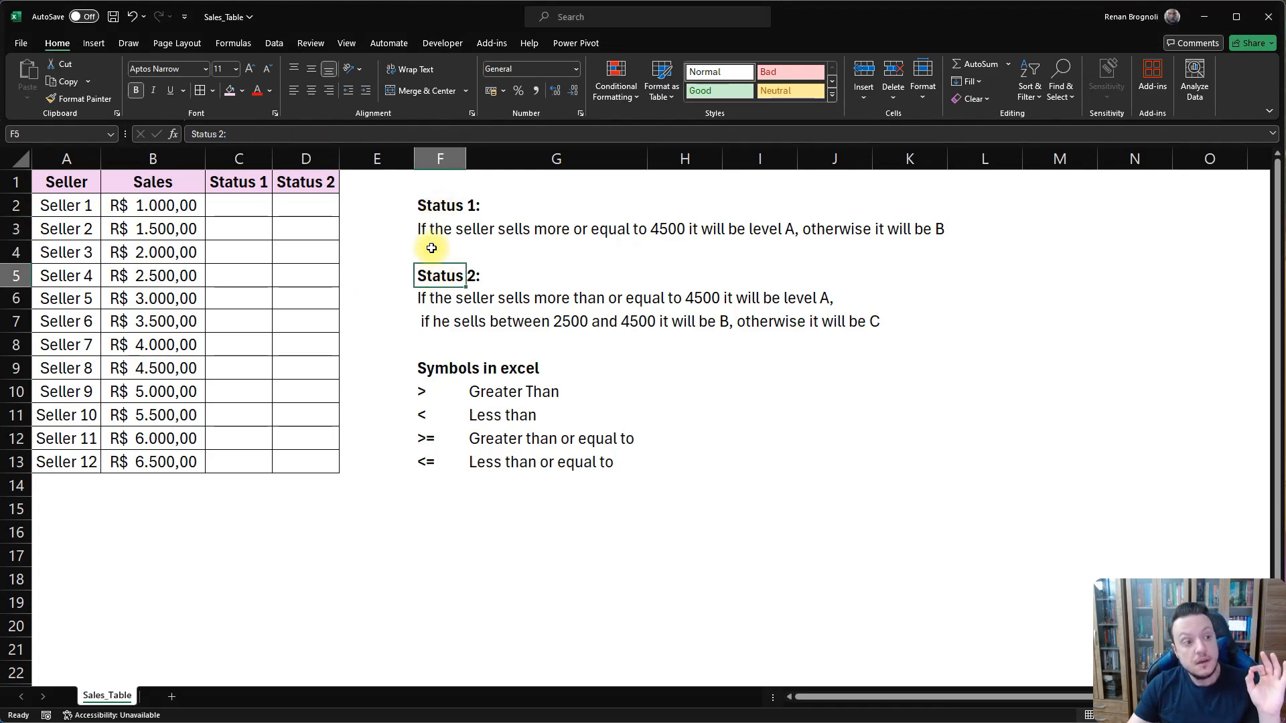
click(431, 228)
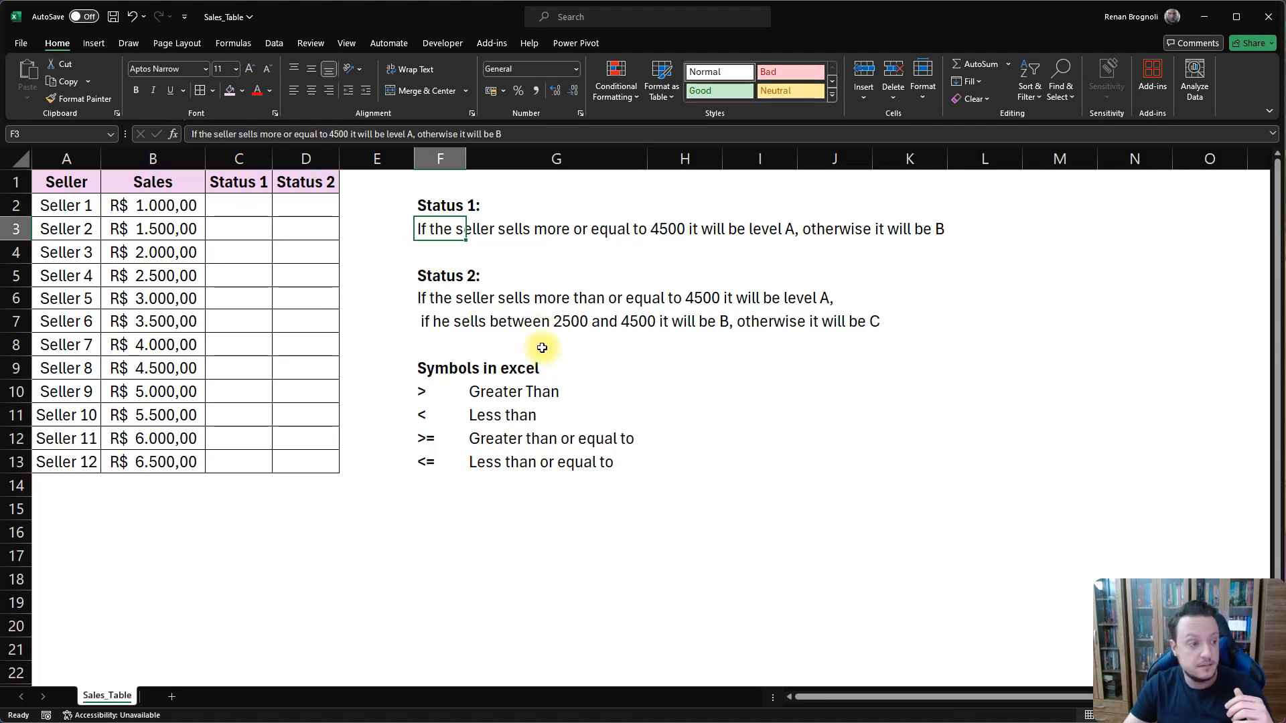
click(505, 344)
click(233, 205)
text(=)
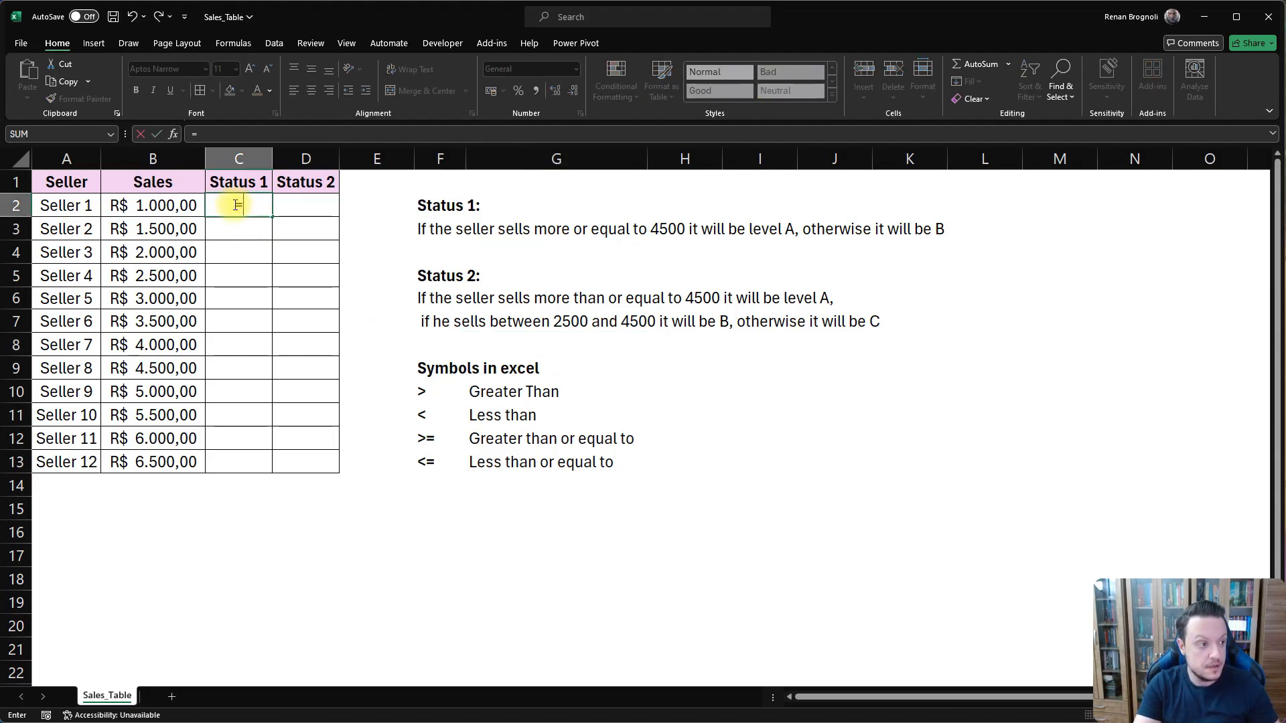
text(IF)
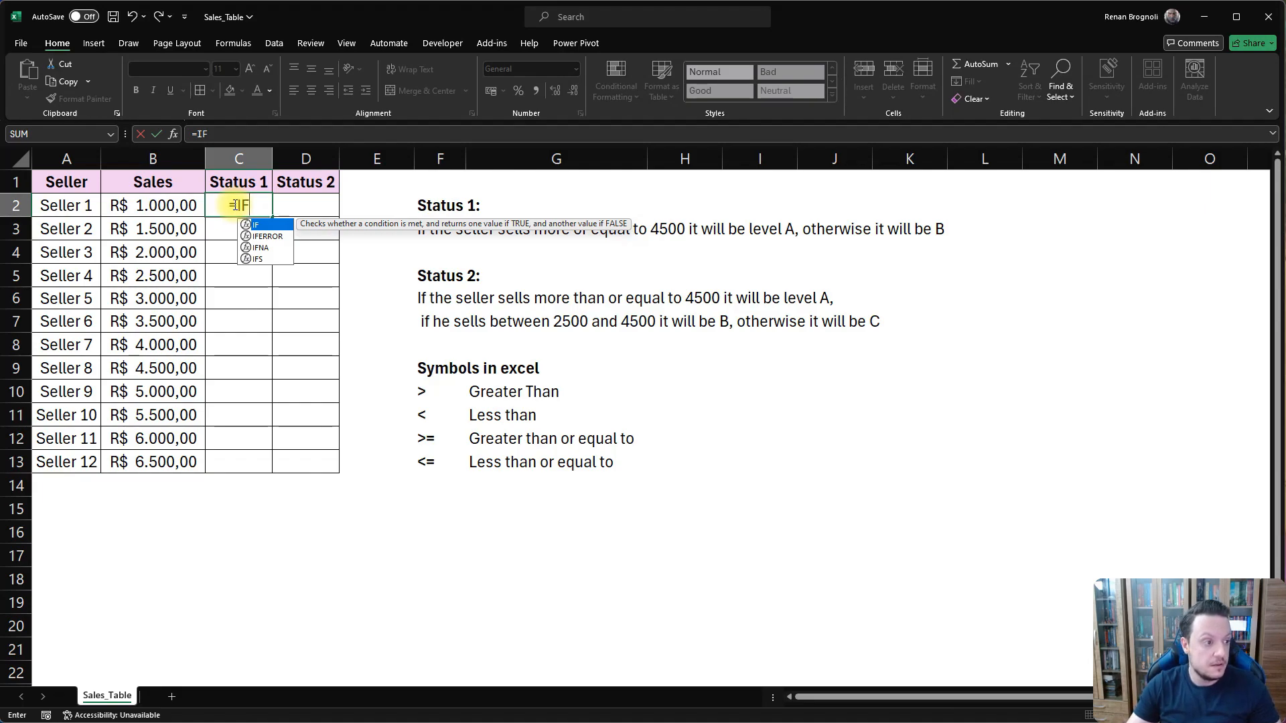
text(()
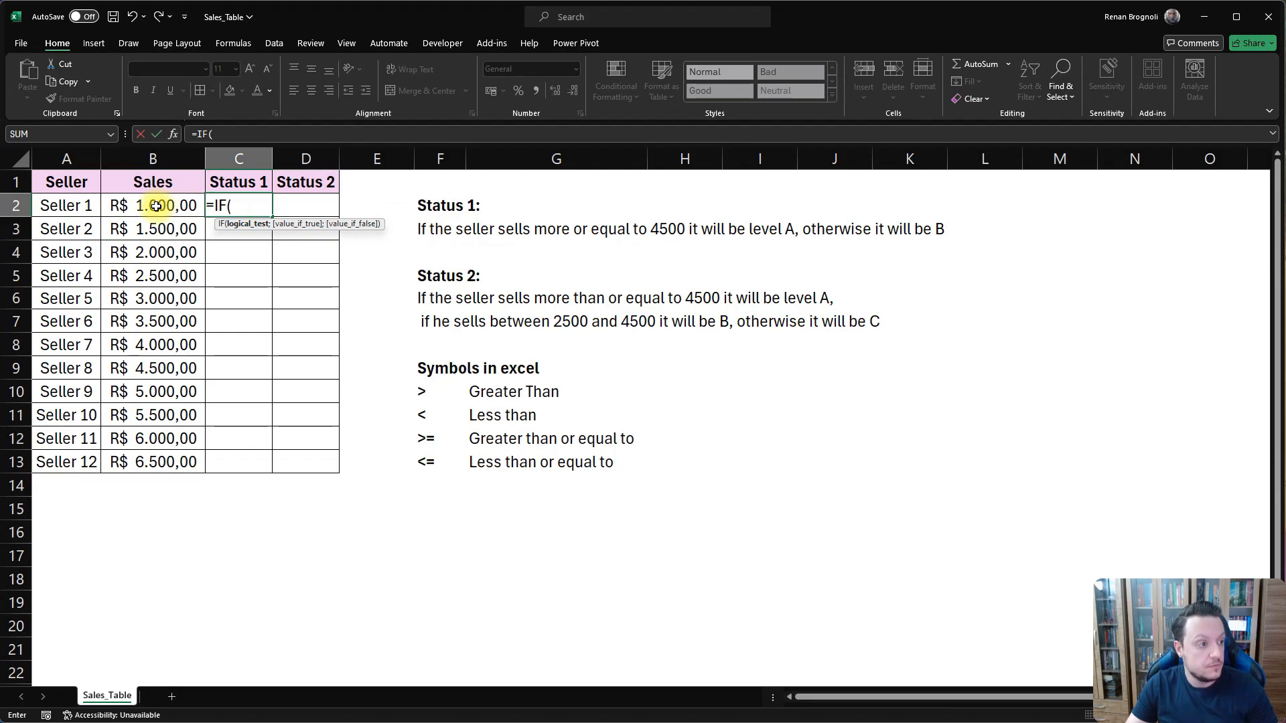
key(Escape)
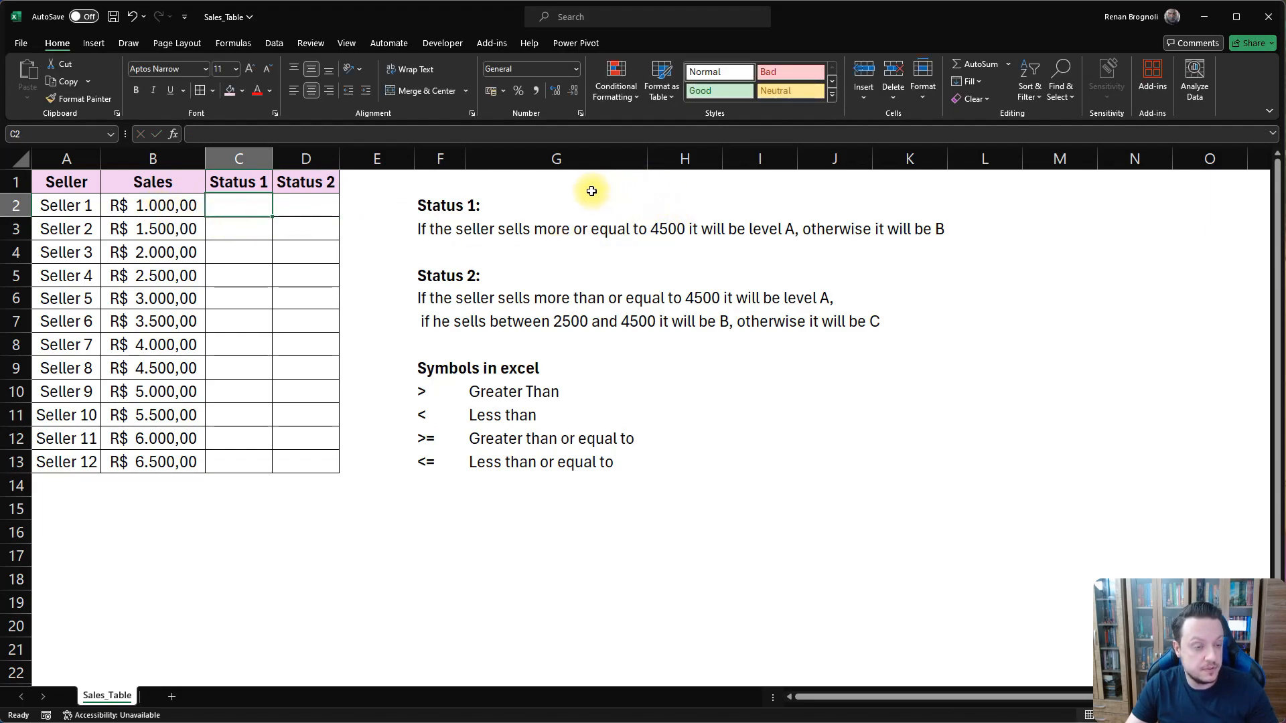
- Enter the sales threshold 4500 in cell G1, above the Status 1 rule
click(555, 186)
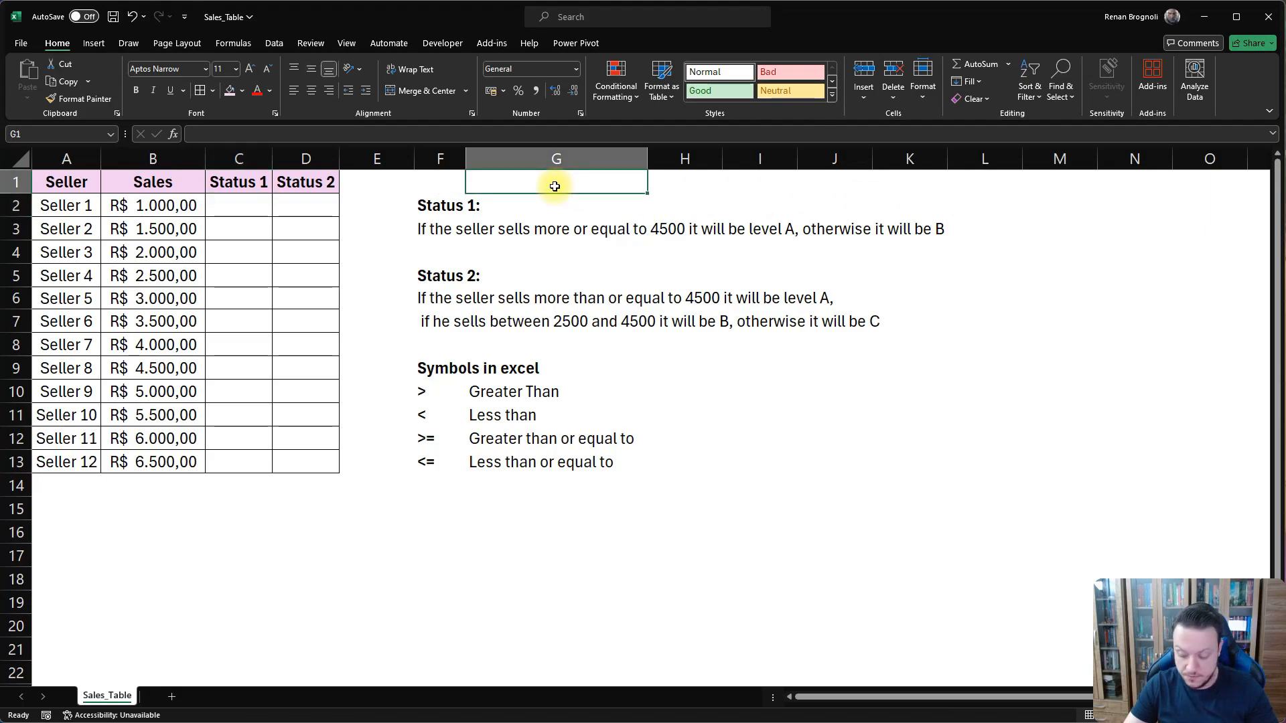
text(4500)
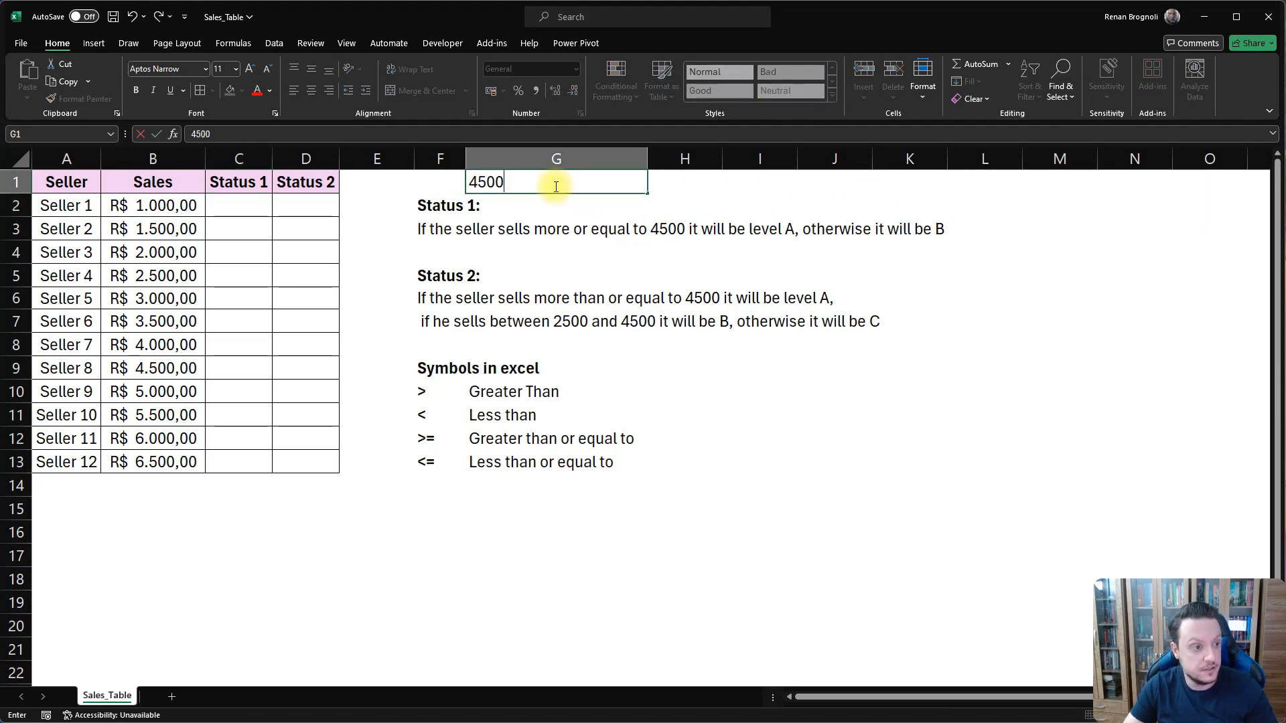
key(Return)
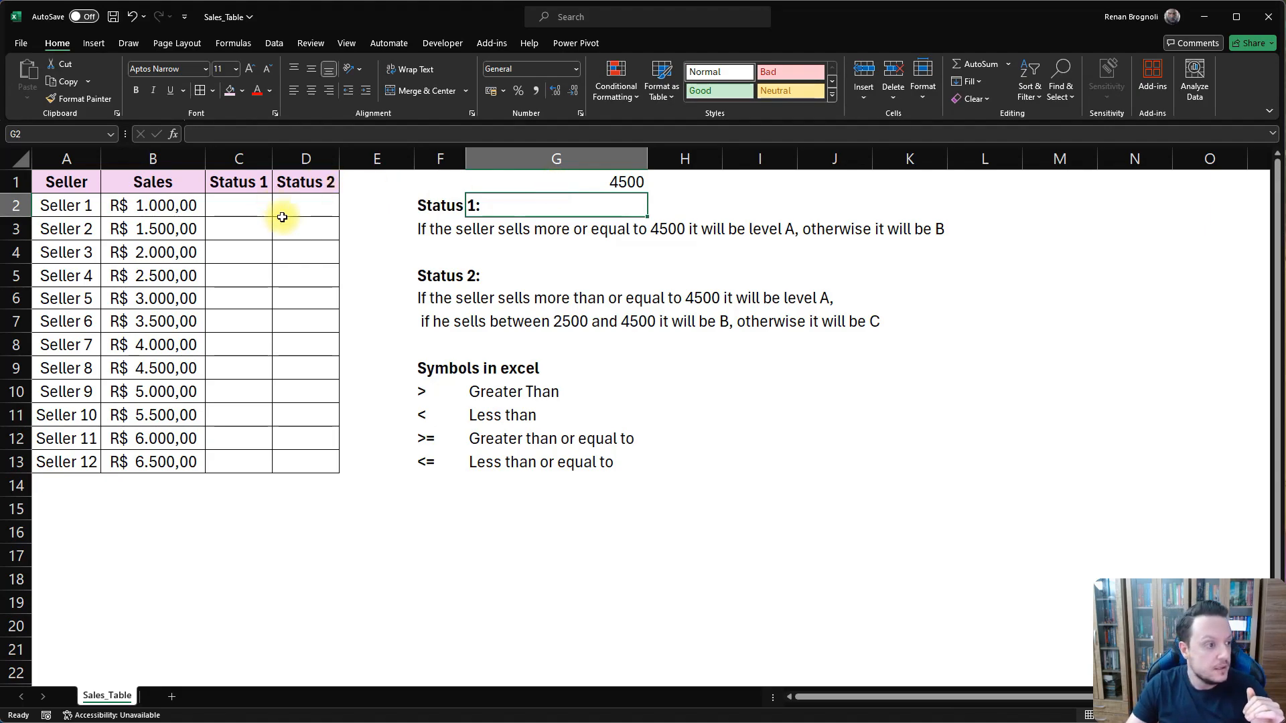
- Begin an IF formula in C2 that tests whether Seller 1's sales in B2 are greater than or equal to G1
click(218, 202)
text(=)
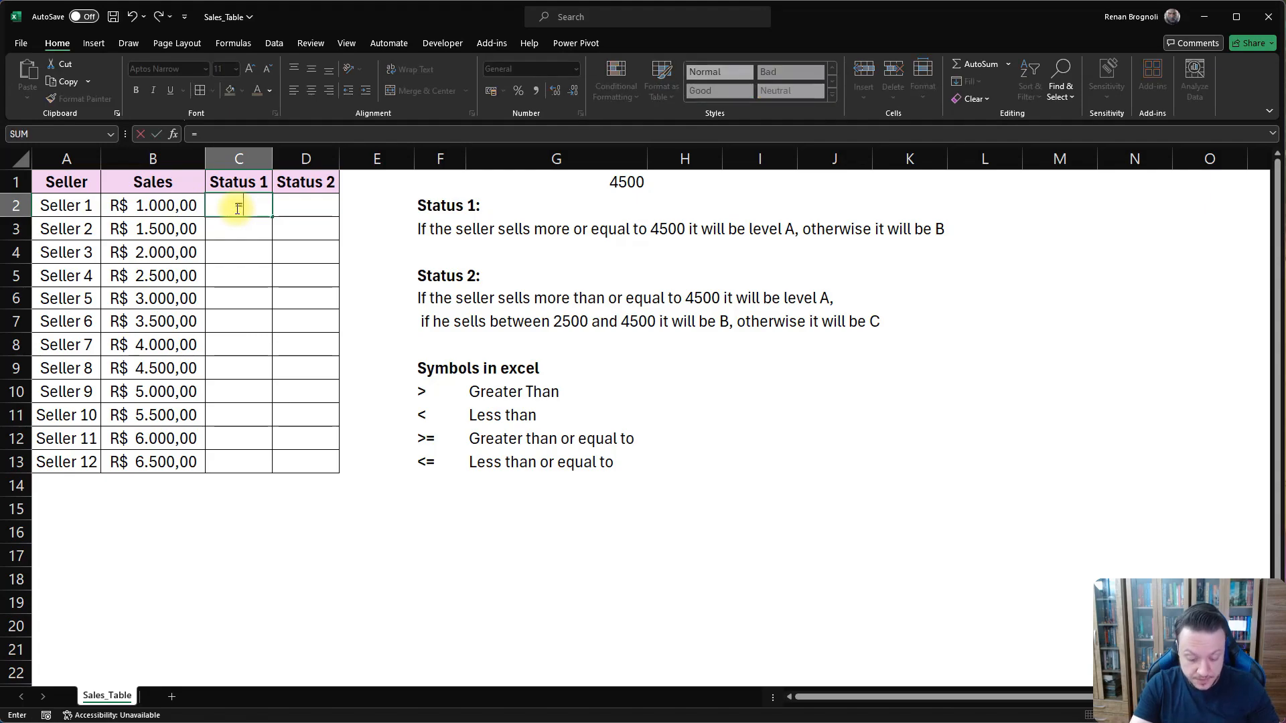
text(IF()
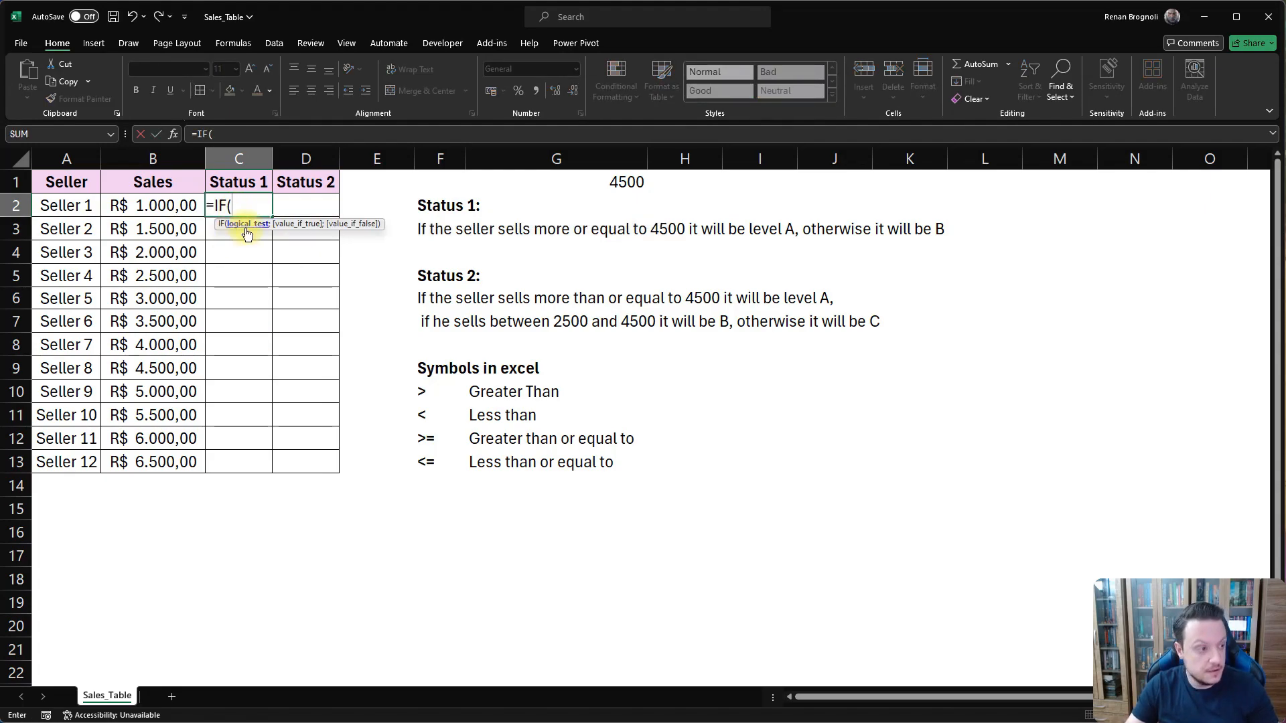
click(147, 205)
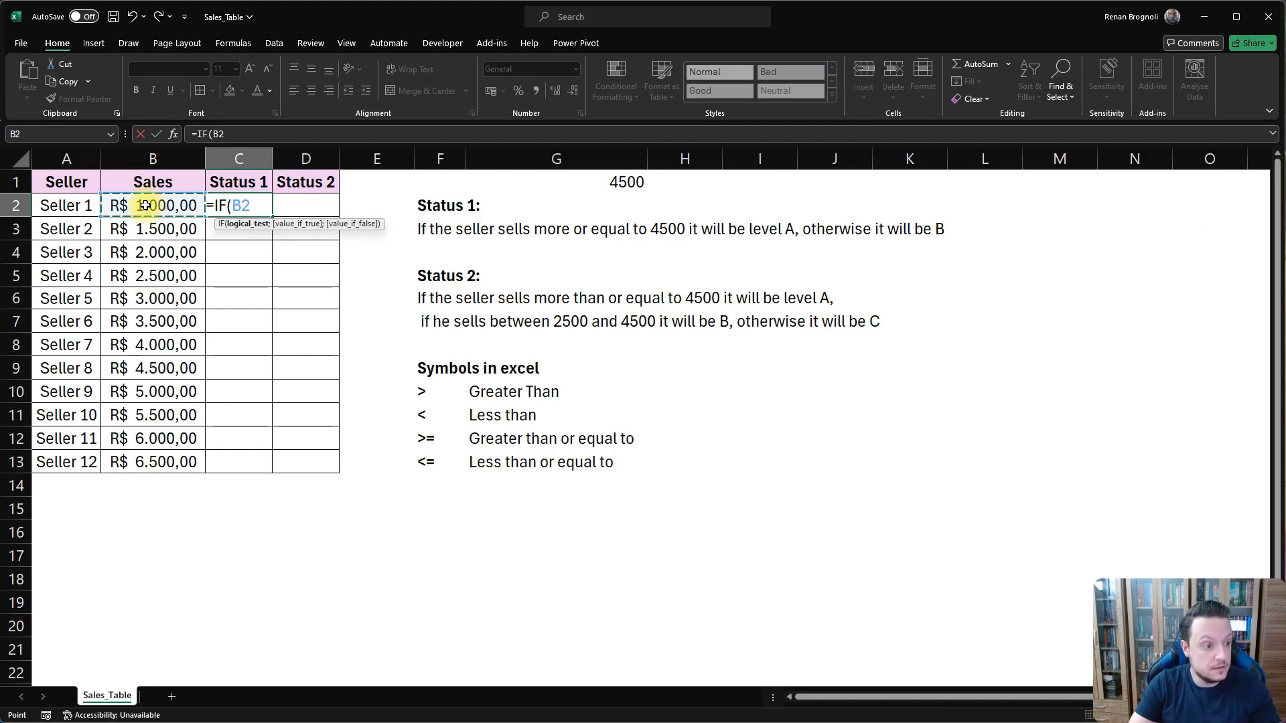
text(>)
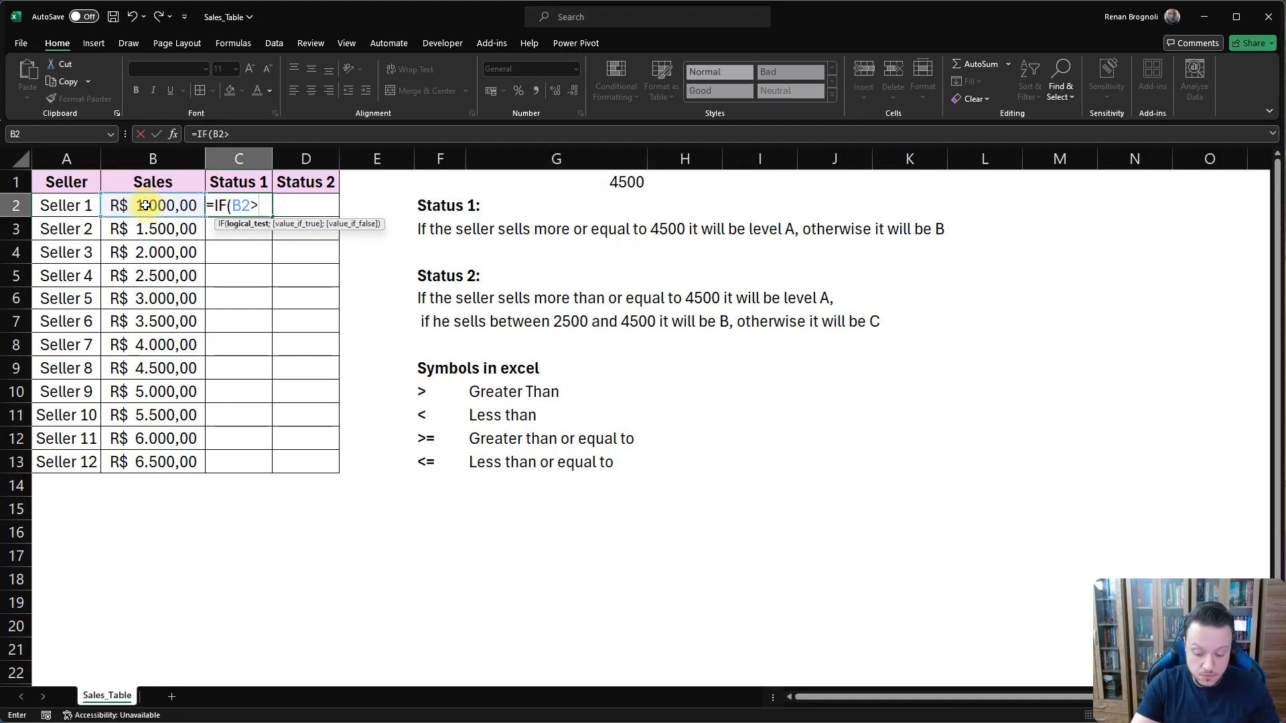
text(=)
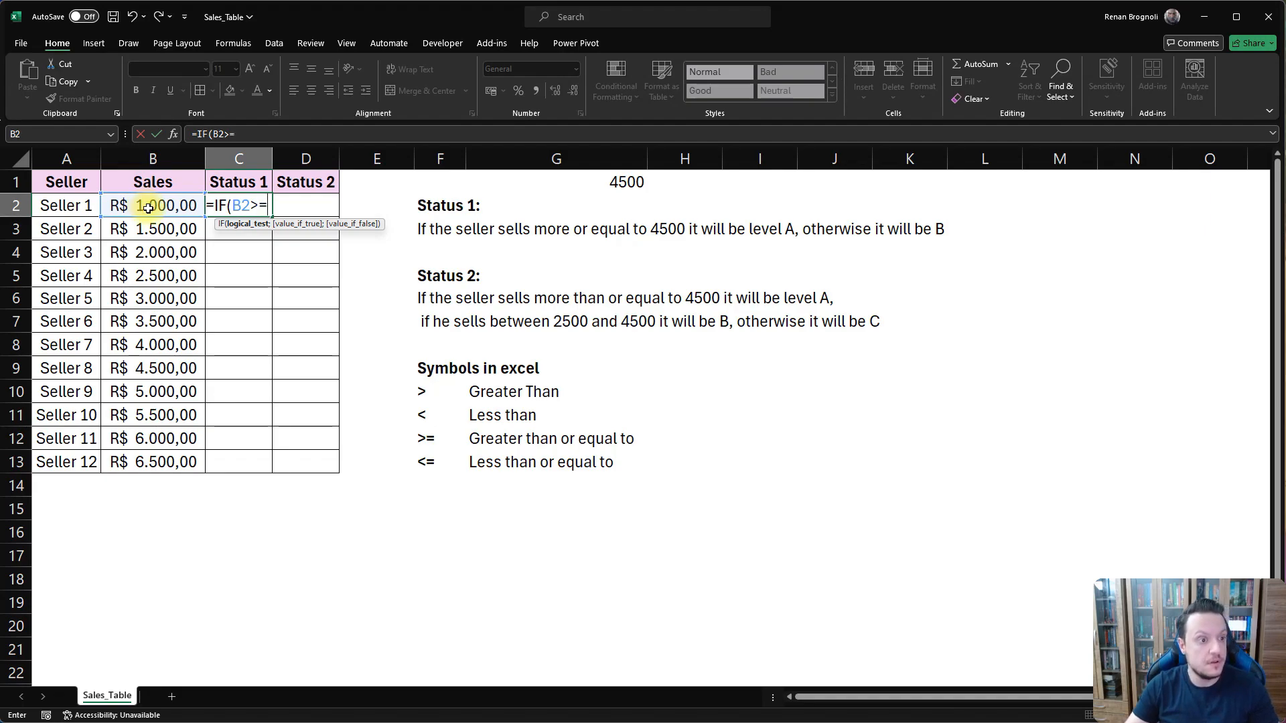
click(630, 182)
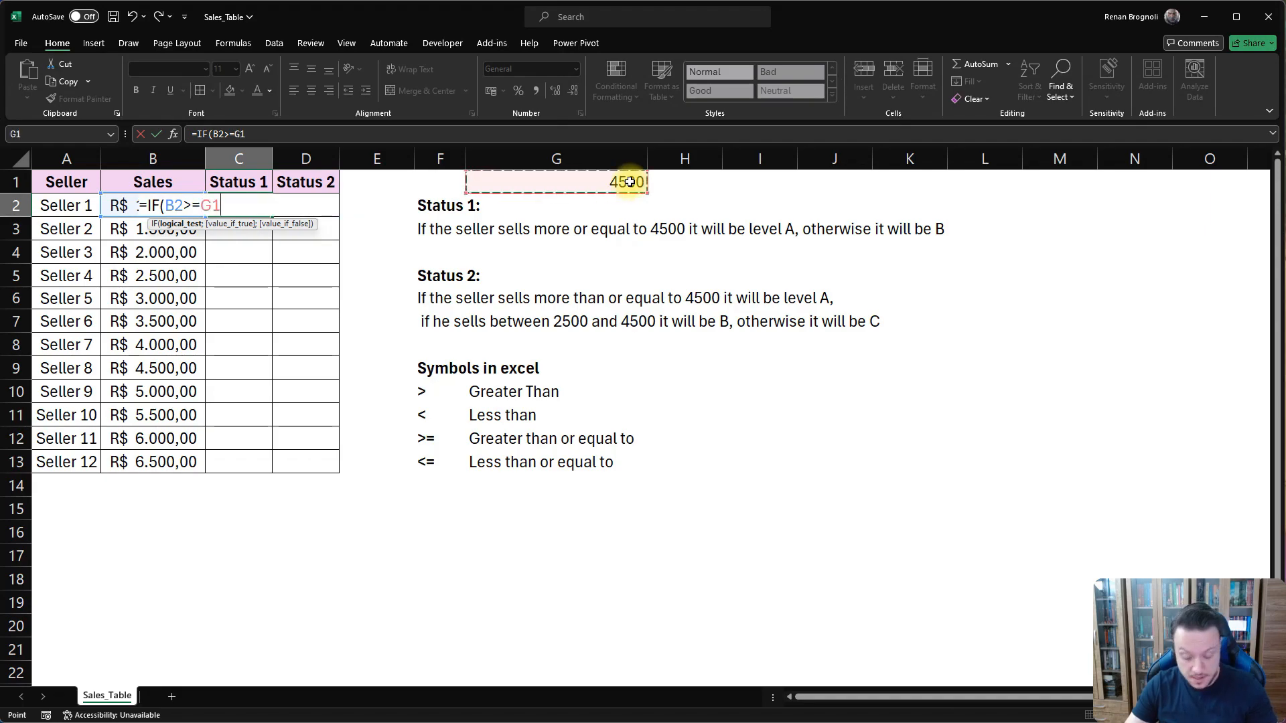
- Complete the IF formula in C2 so it returns "A" when the test is true and "B" otherwise
text(;)
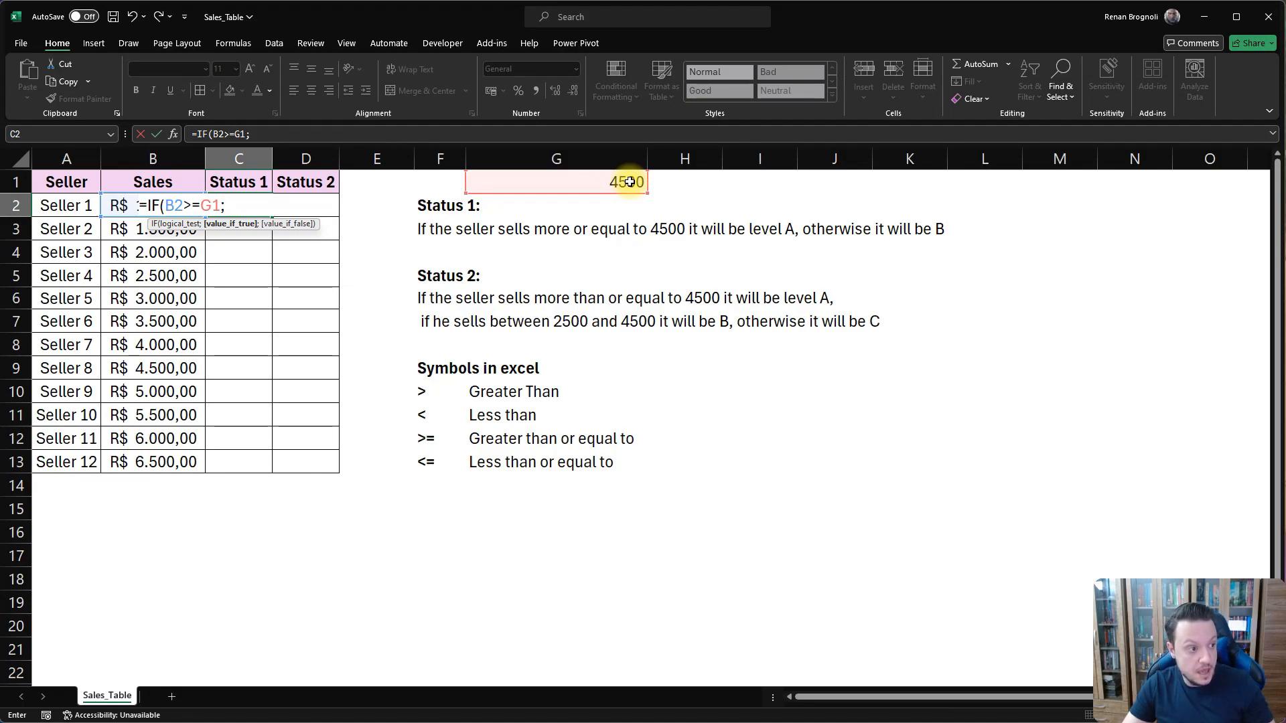
text("a)
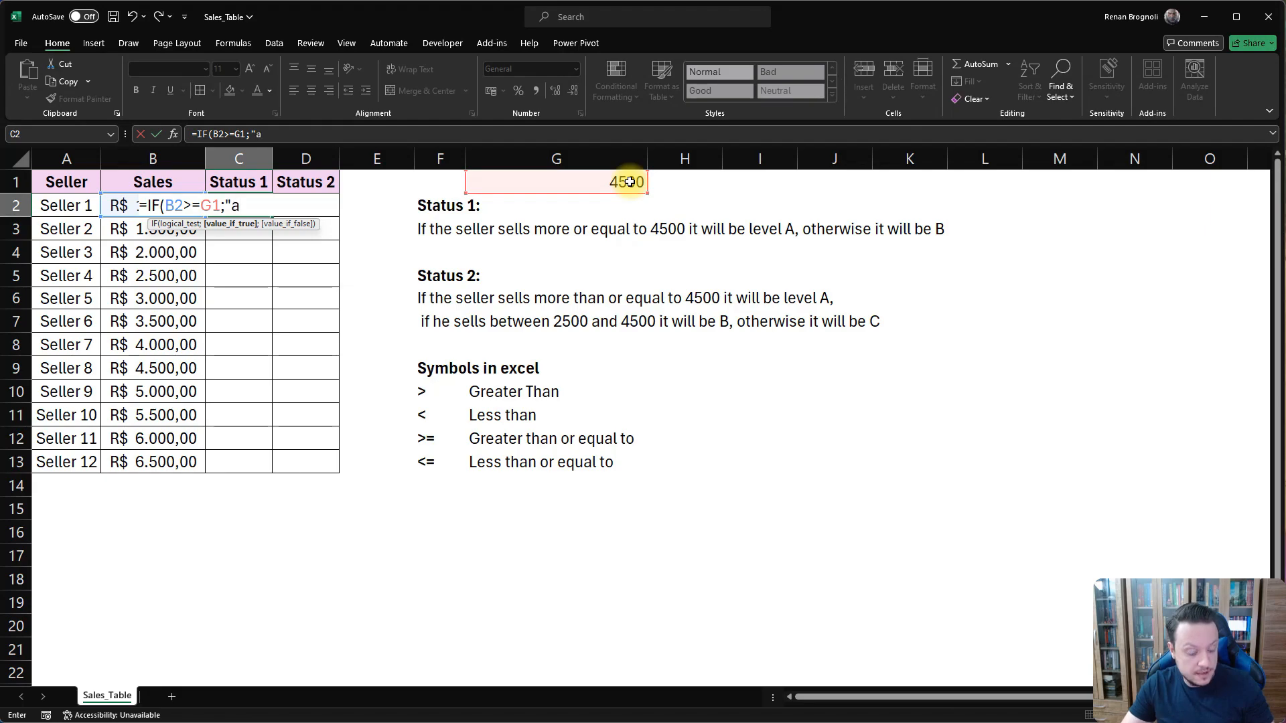
key(BackSpace)
text(A")
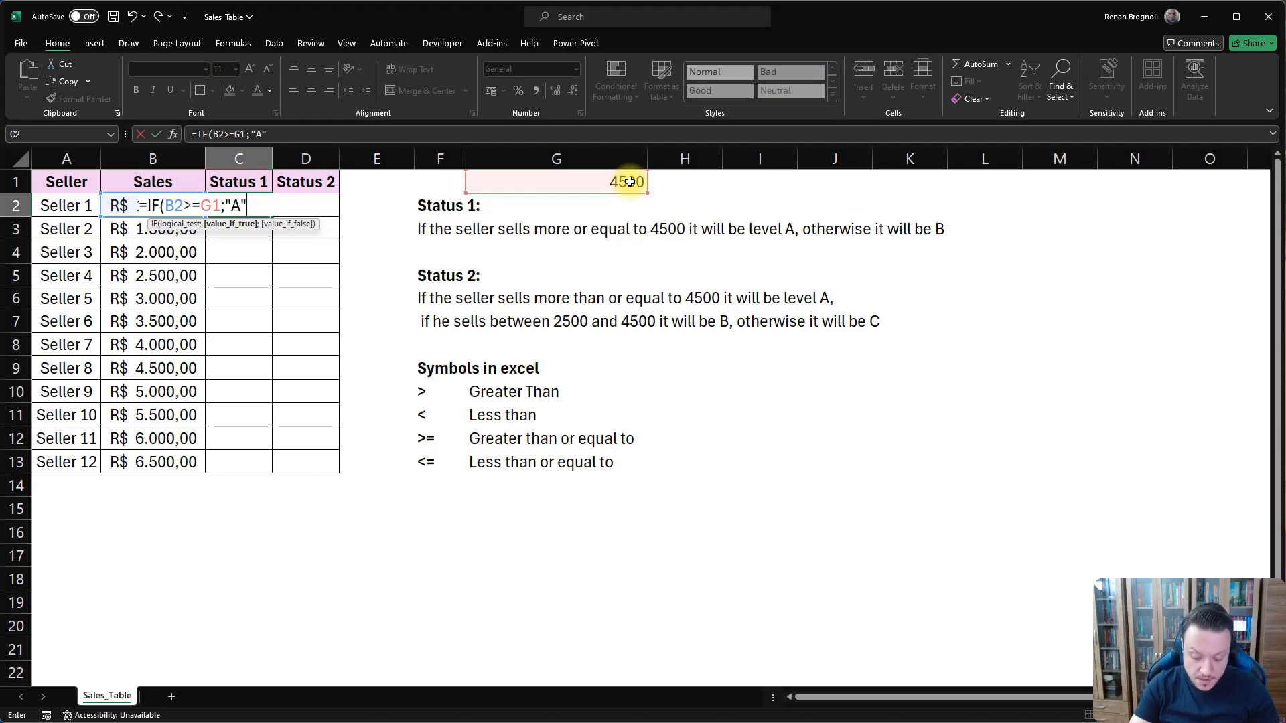
text(;)
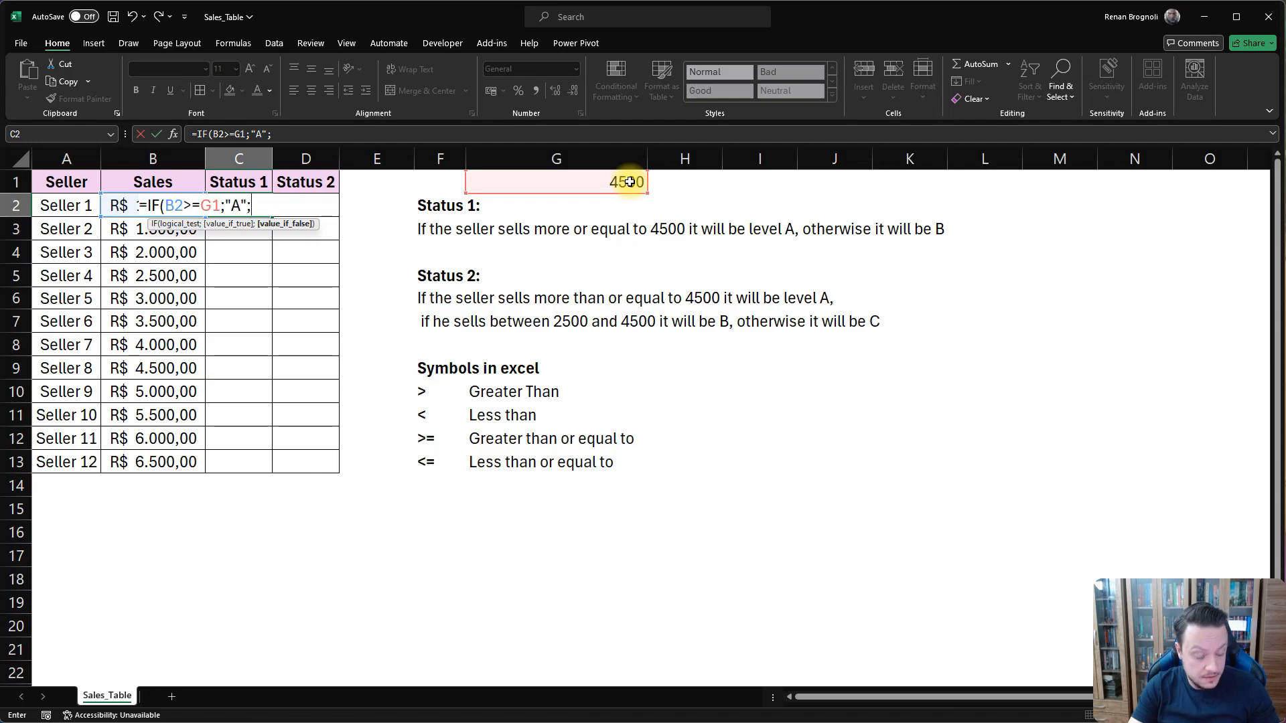
text("B)
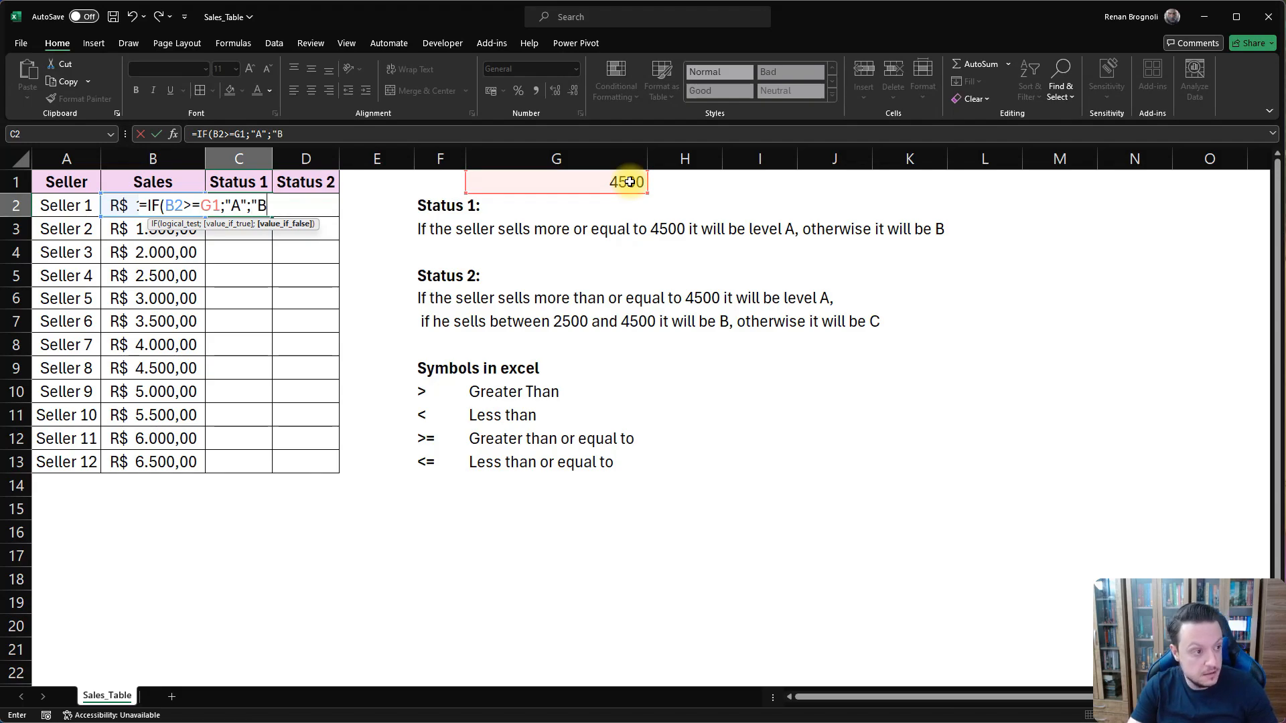
text("))
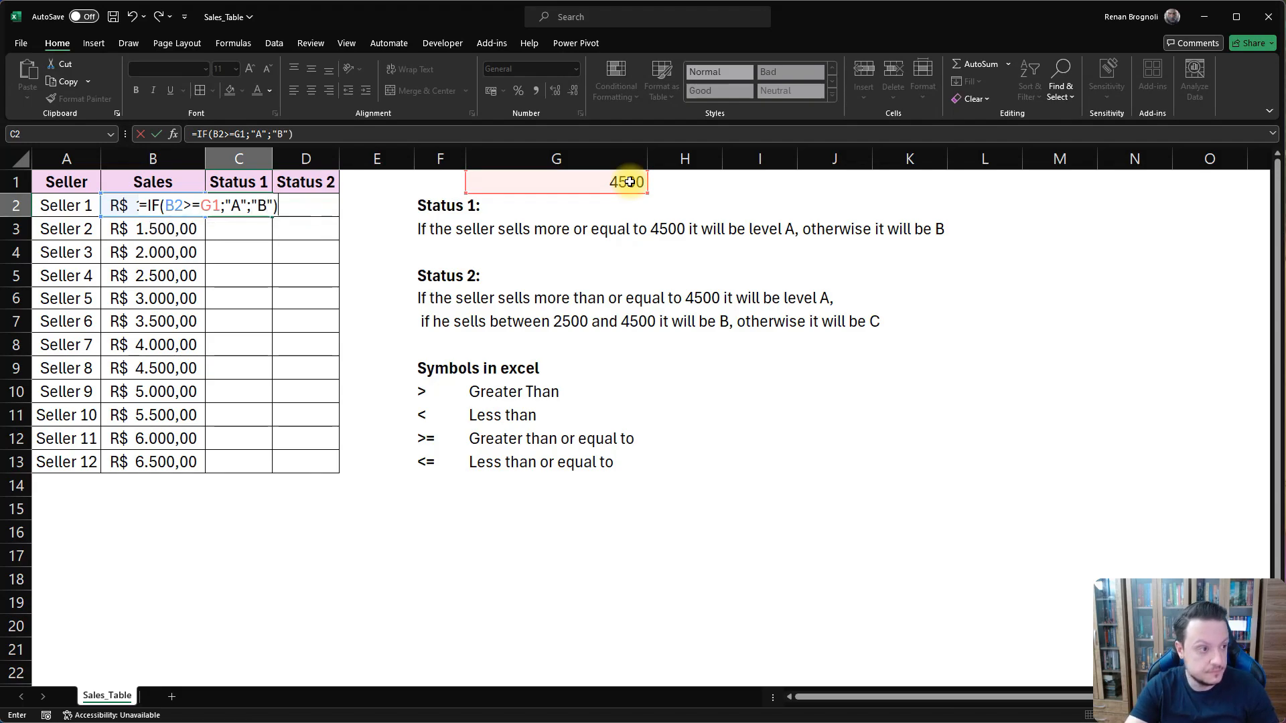
key(Return)
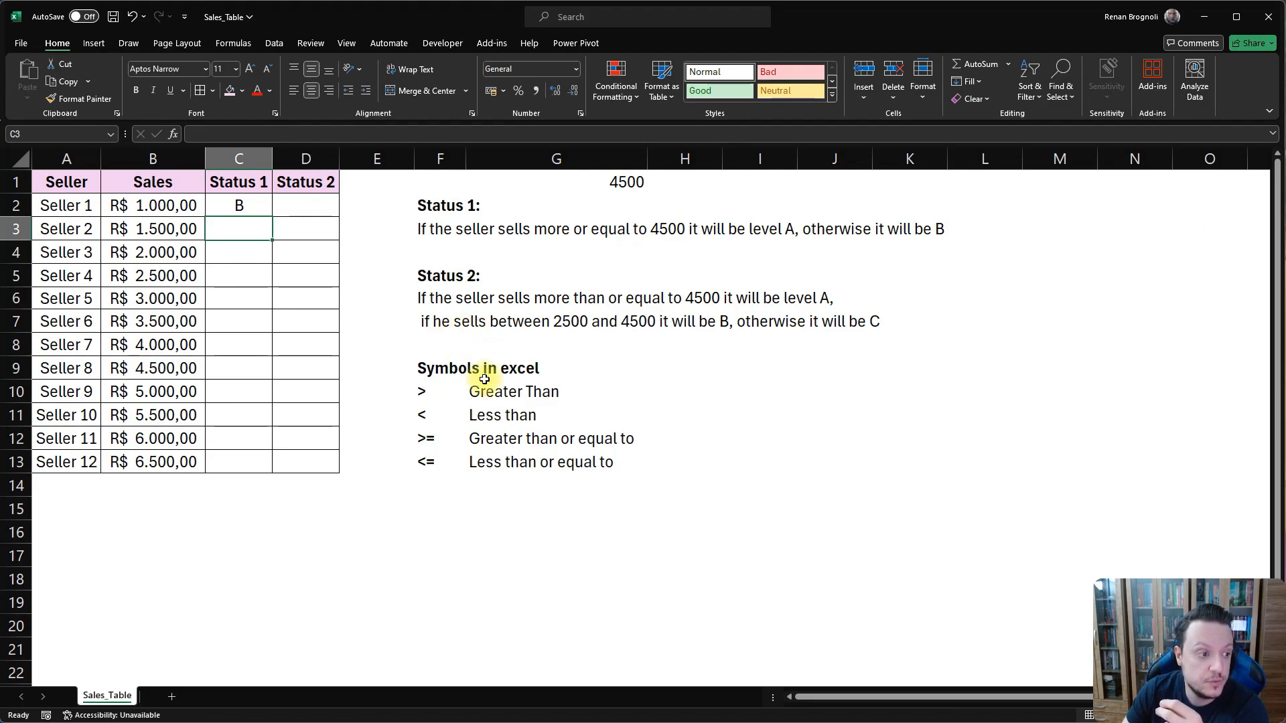
- Review the comparison symbols and their meanings in the Symbols in excel list, rows 10 to 13
drag(424, 388, 432, 460)
click(434, 391)
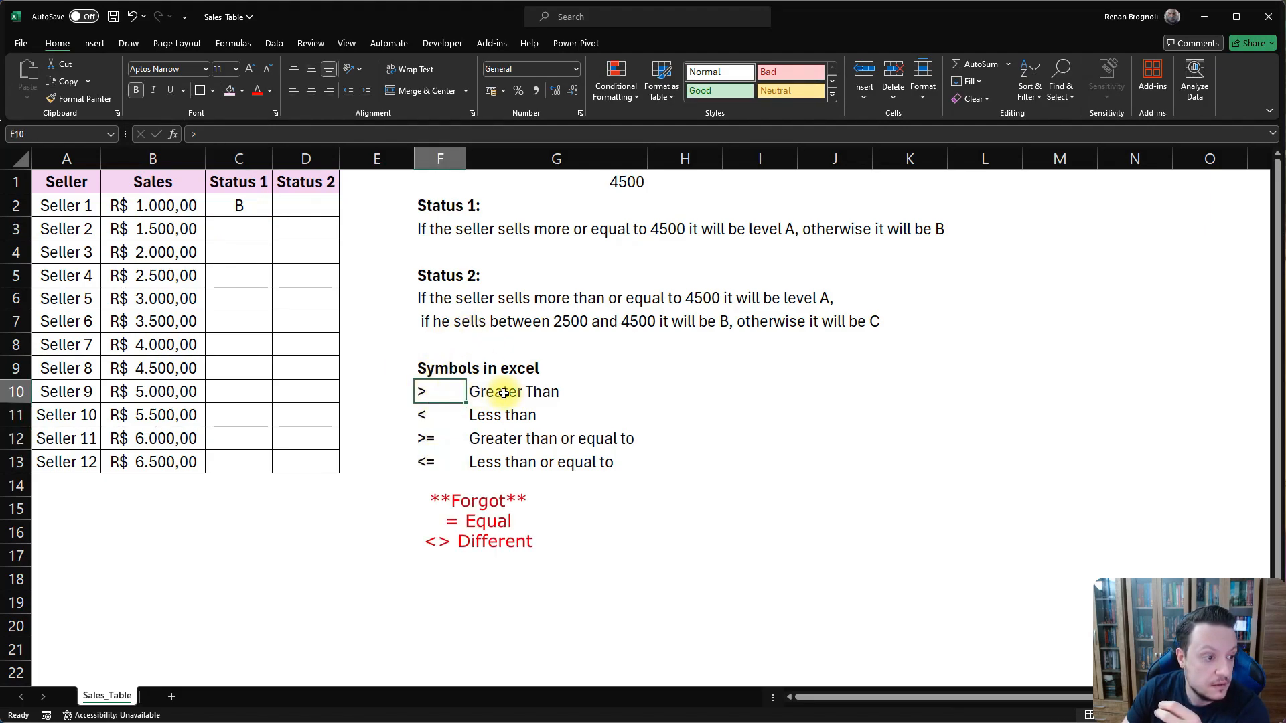
click(520, 392)
click(427, 414)
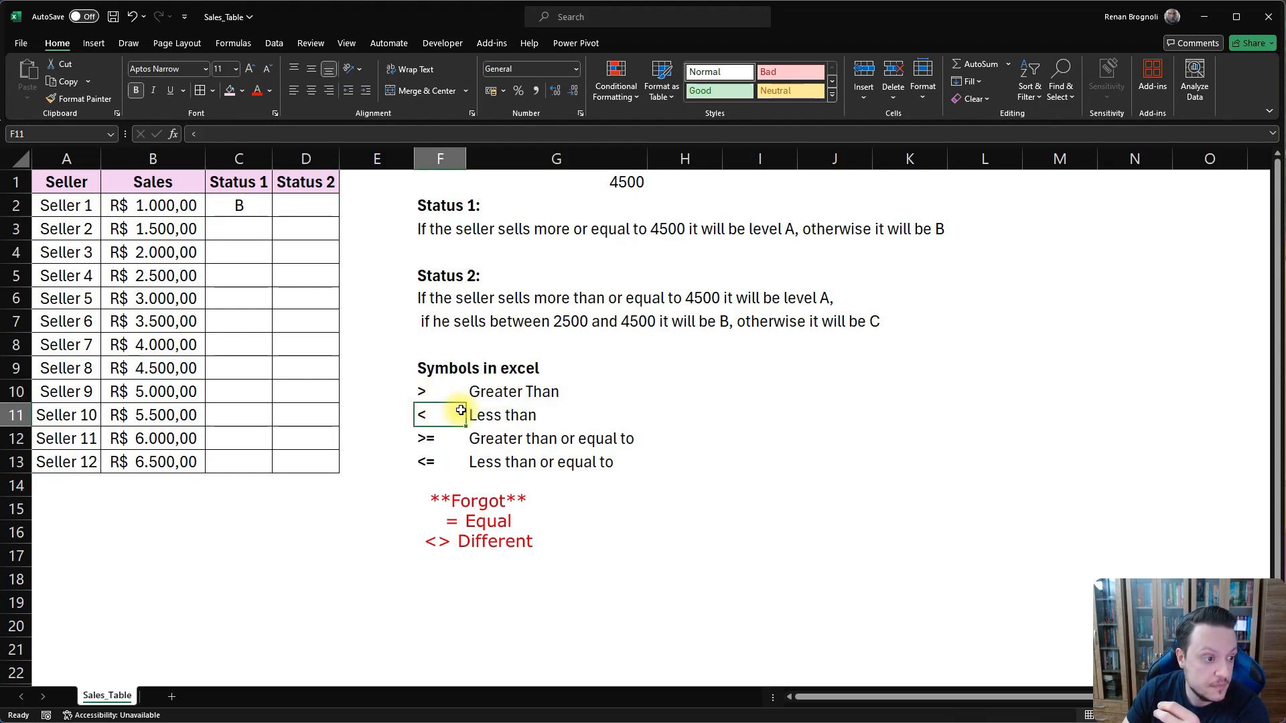
click(481, 415)
click(429, 439)
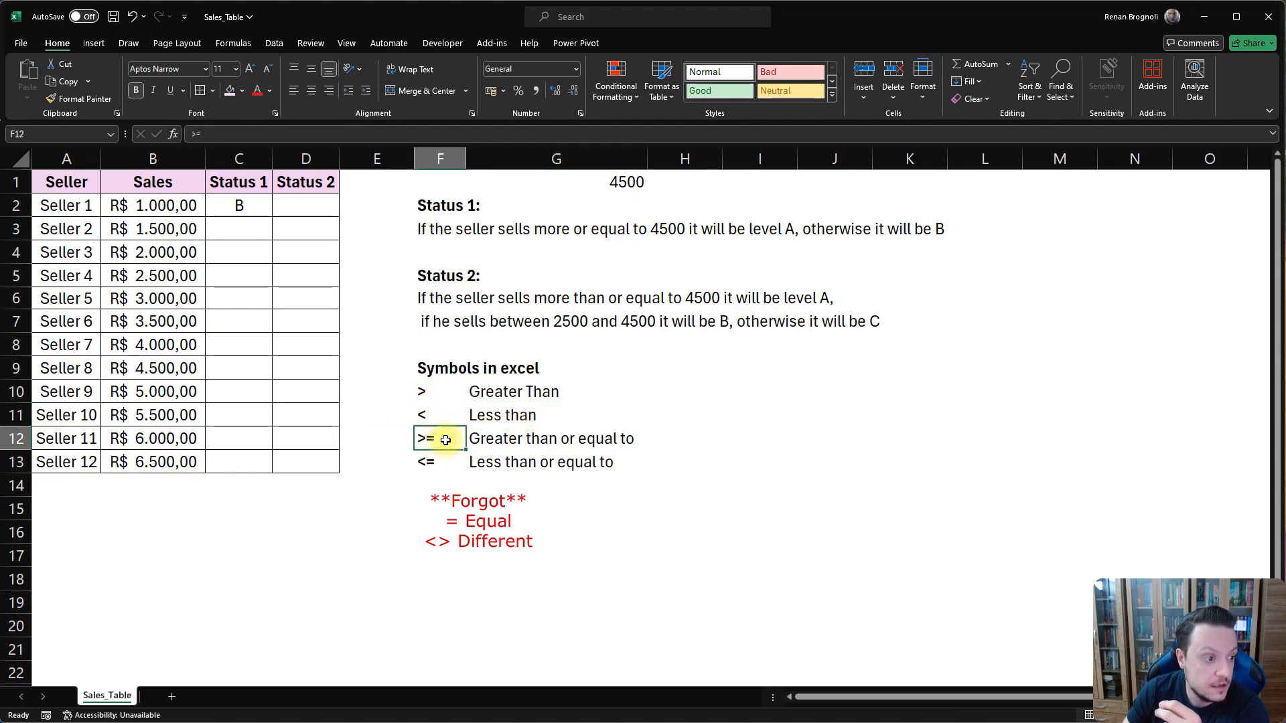
click(517, 440)
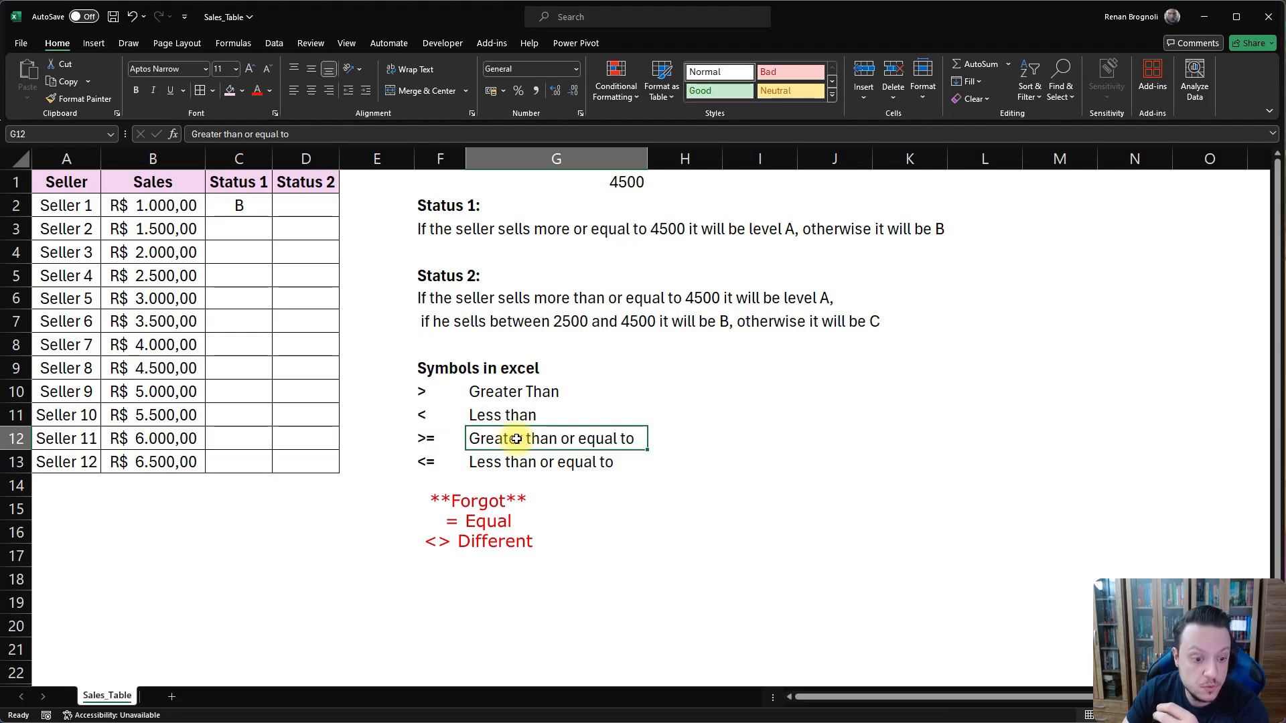
click(427, 462)
click(474, 465)
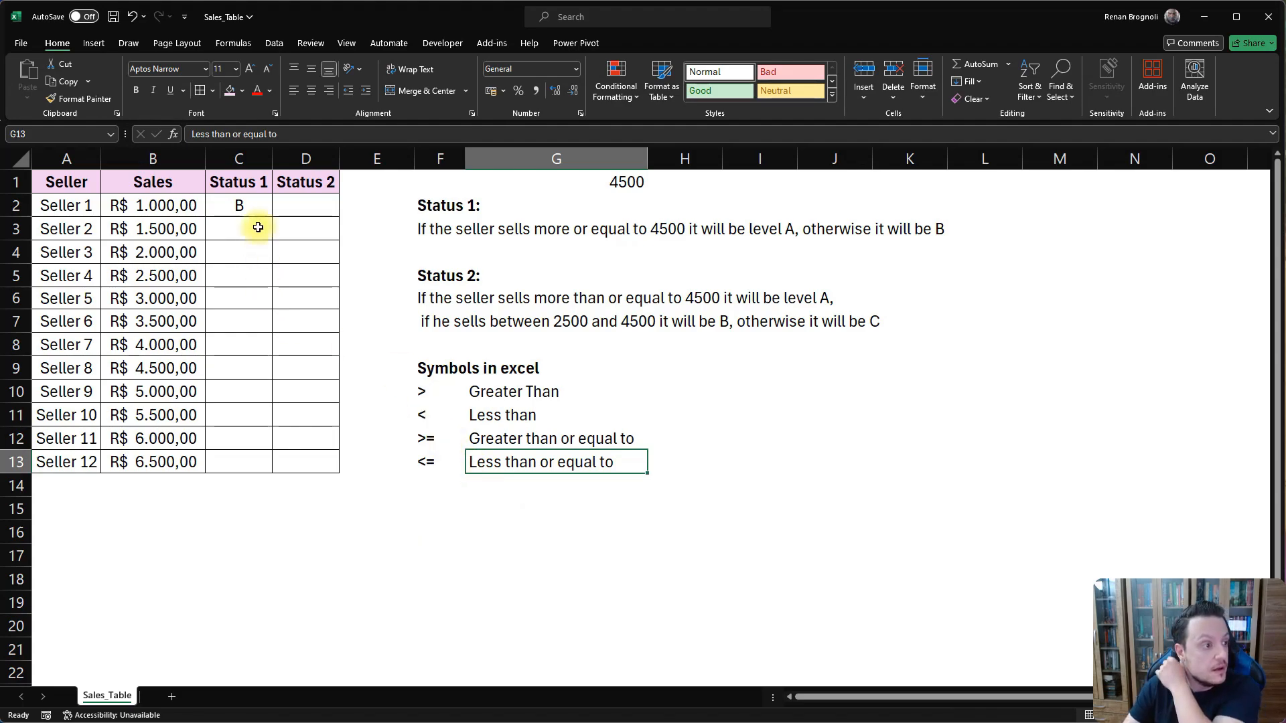
- Make the G1 reference in the C2 formula absolute, as $G$1
click(235, 205)
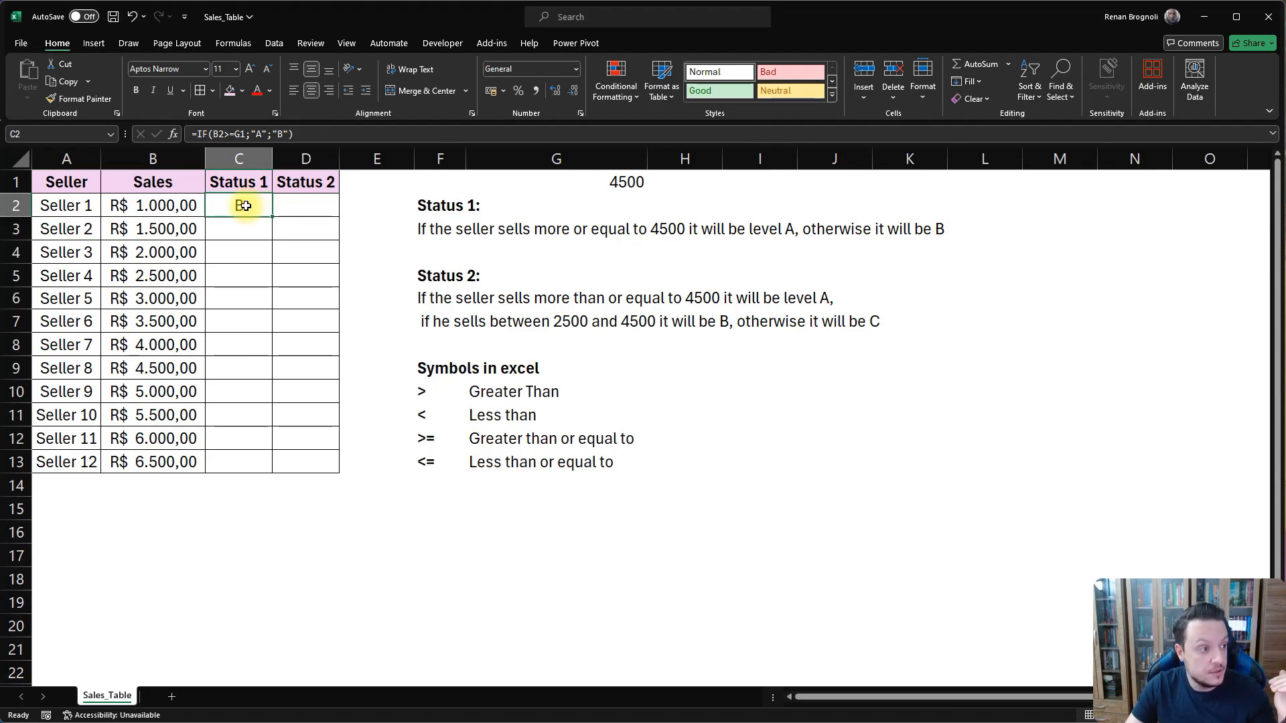
double_click(242, 206)
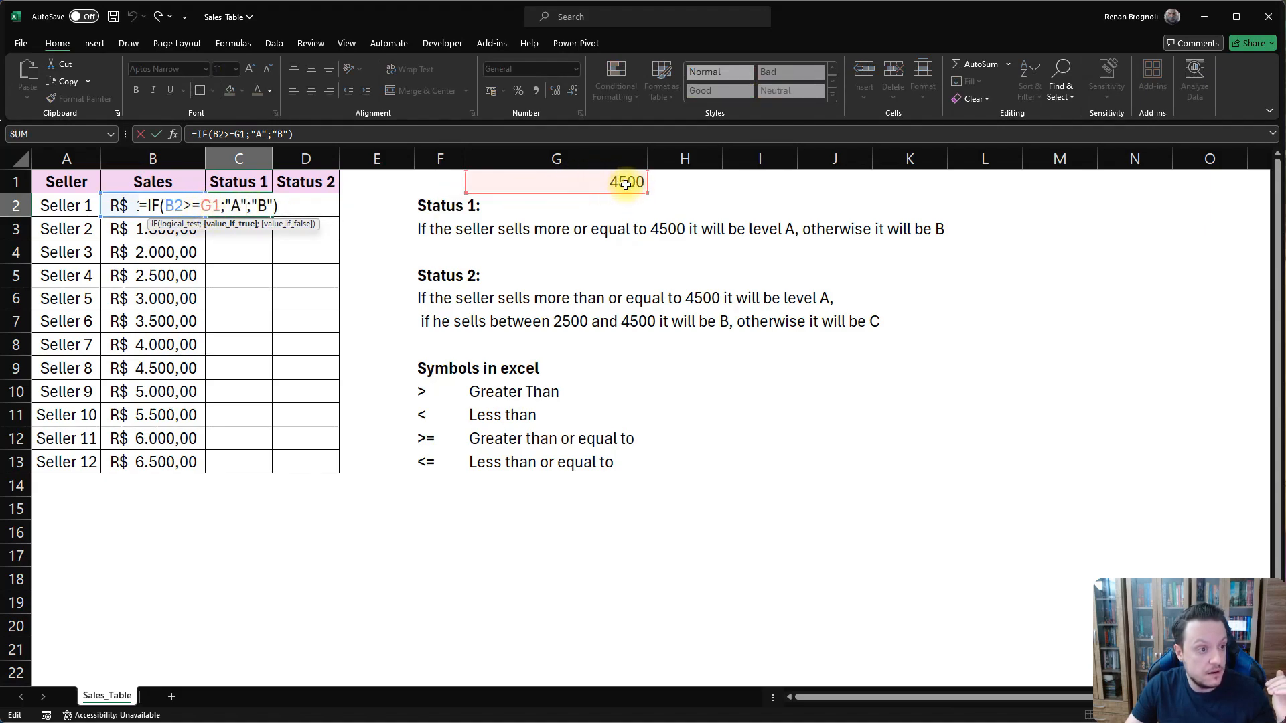
click(207, 206)
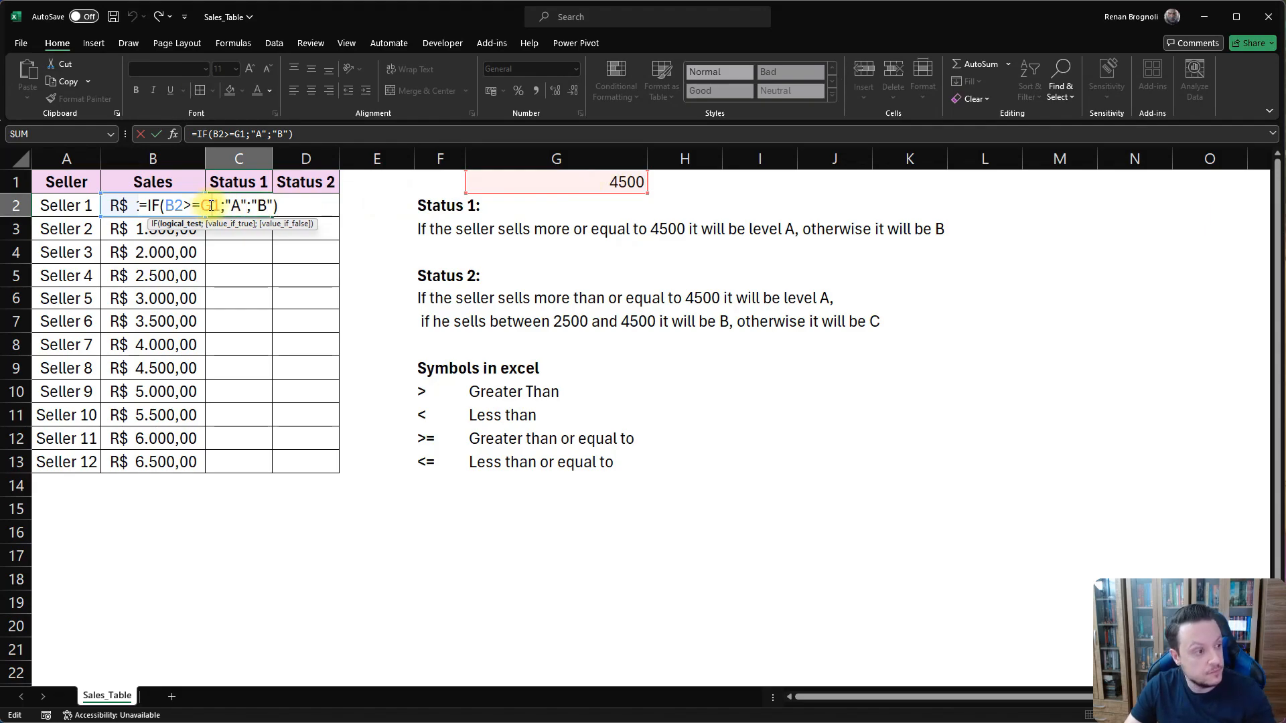
key(F4)
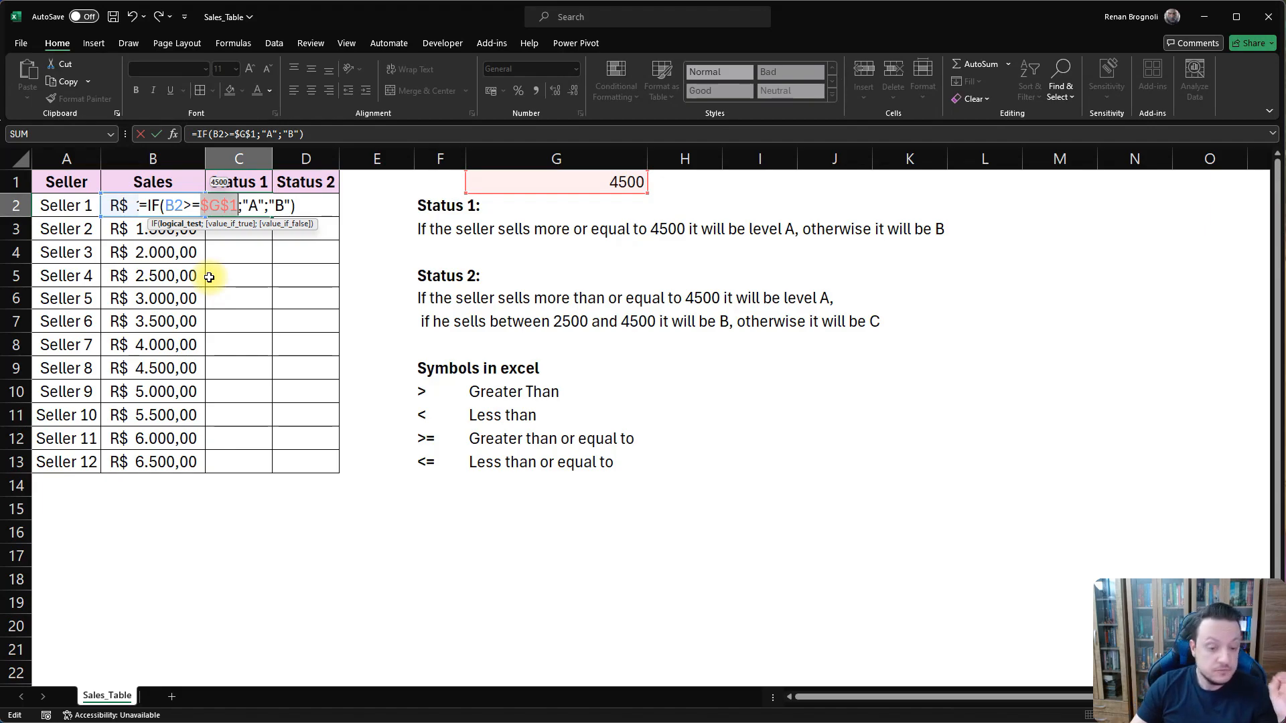
key(Return)
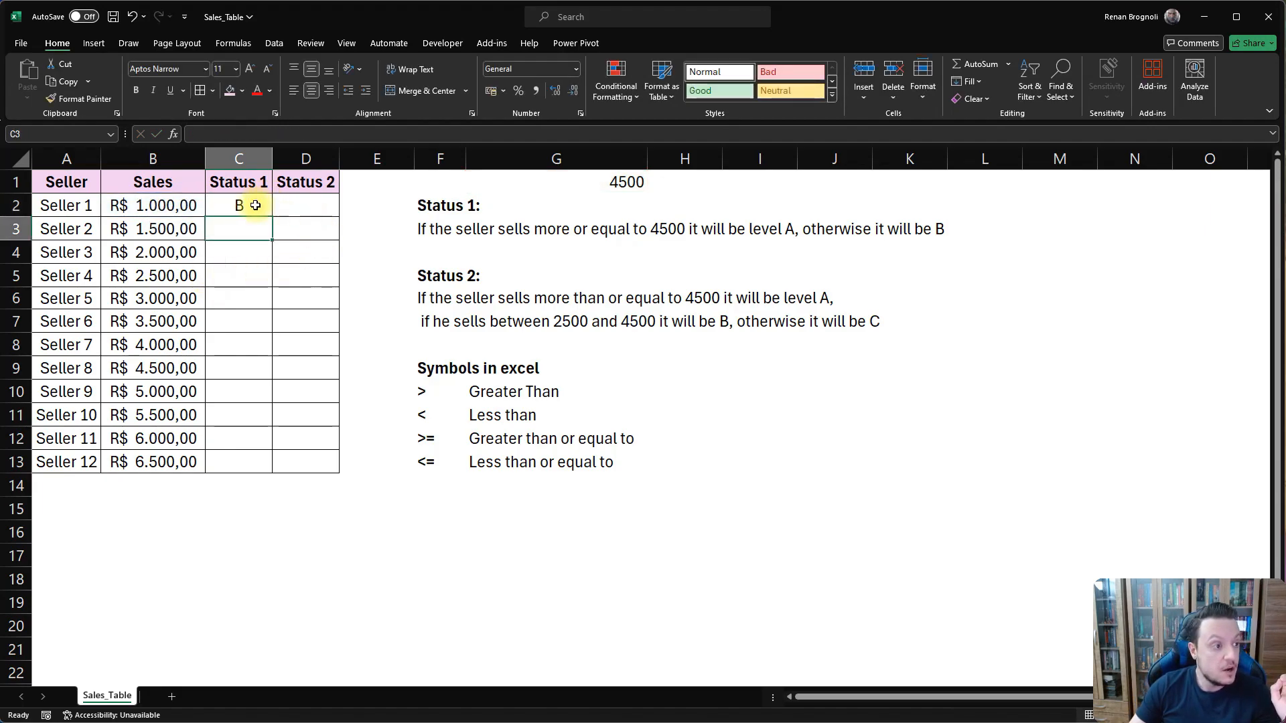
- Fill the Status 1 formula from C2 down through C13 for all remaining sellers
click(243, 204)
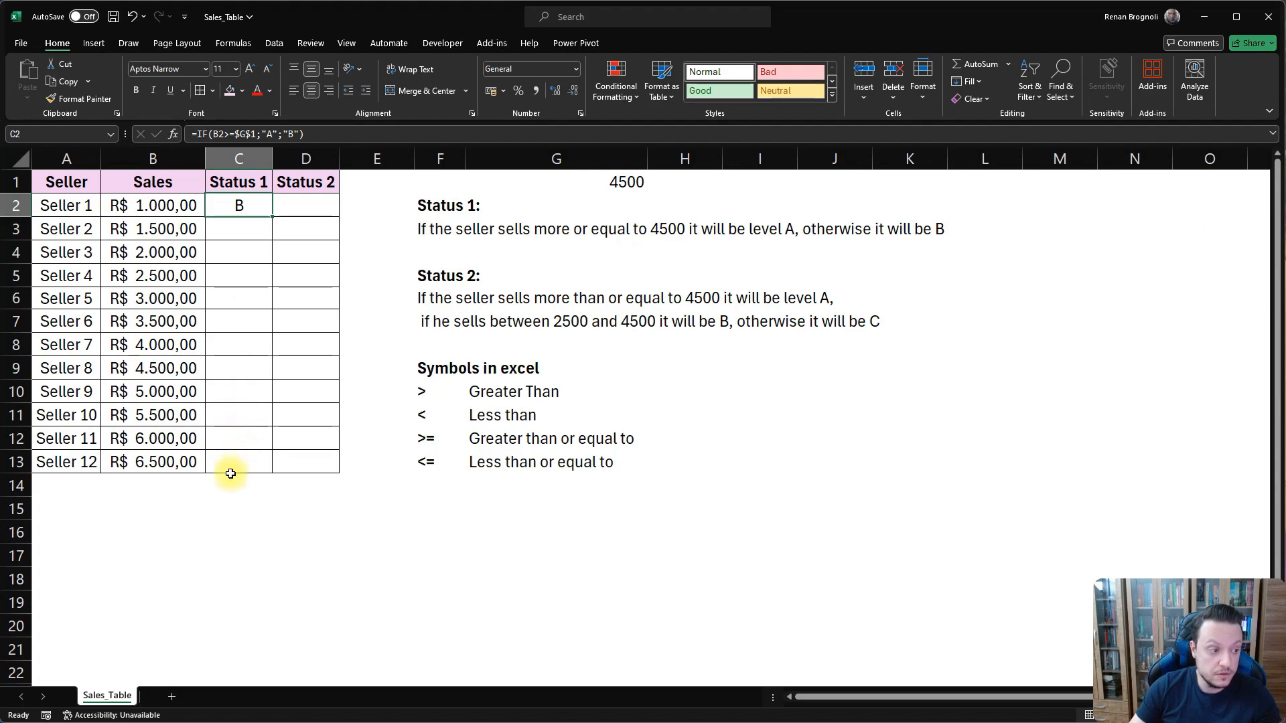
double_click(273, 217)
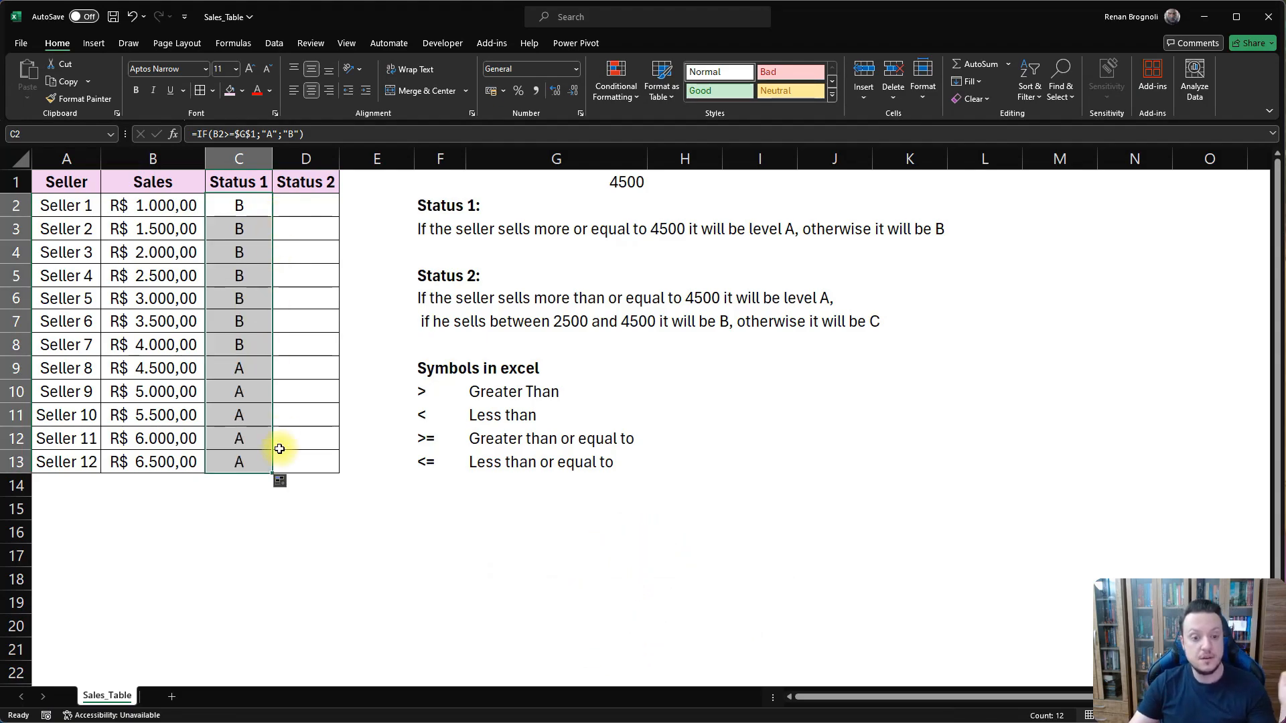
click(200, 509)
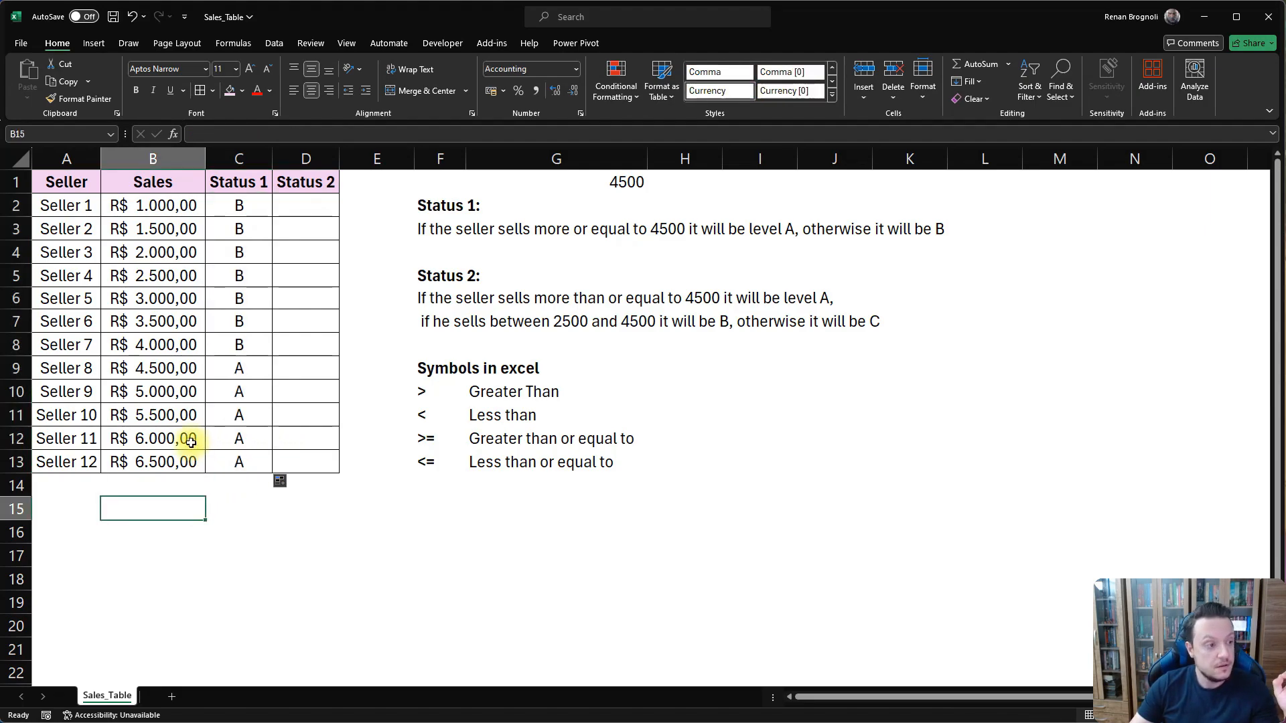
- Check the Status 1 results for all sellers against their sales and the threshold in G1
drag(235, 204, 244, 295)
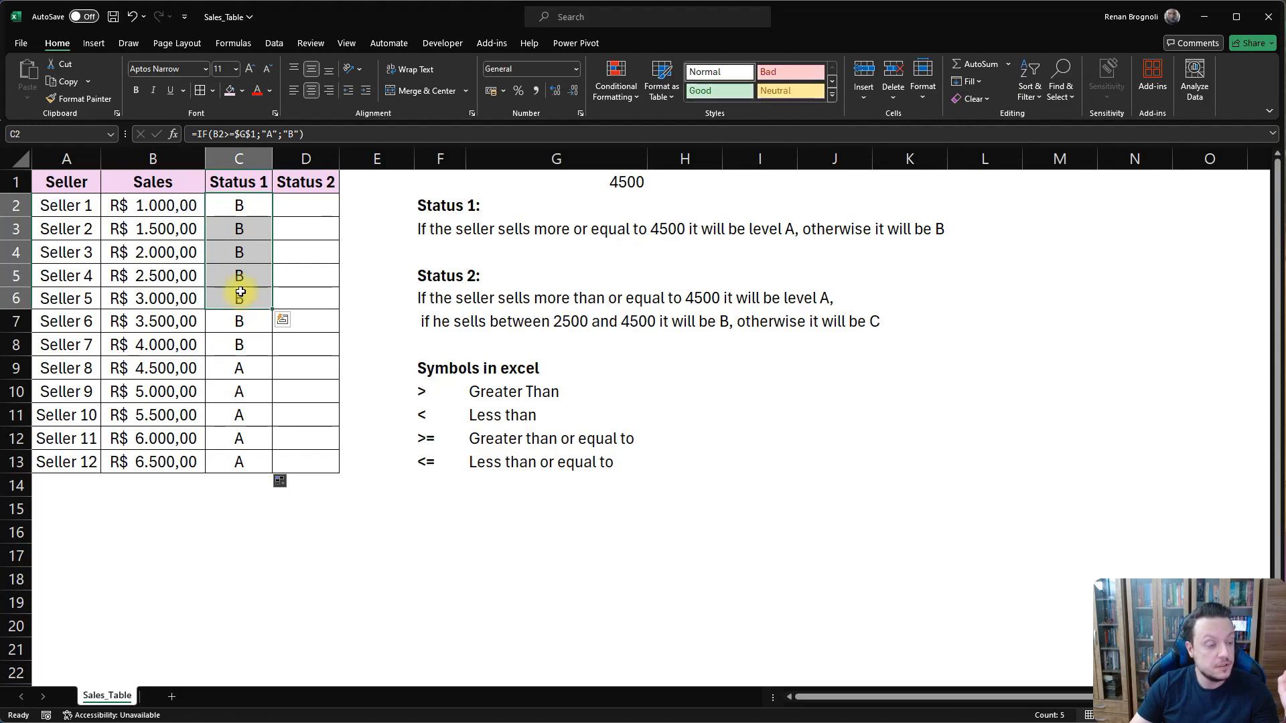
click(622, 181)
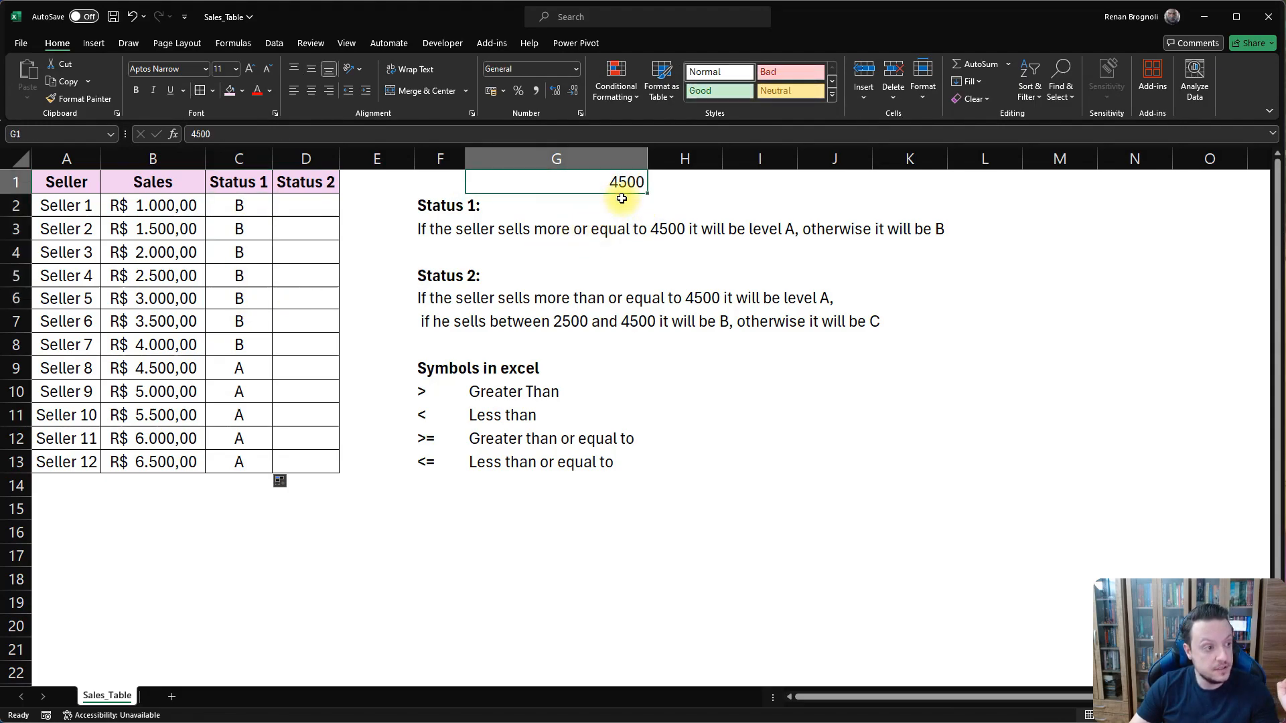
click(129, 367)
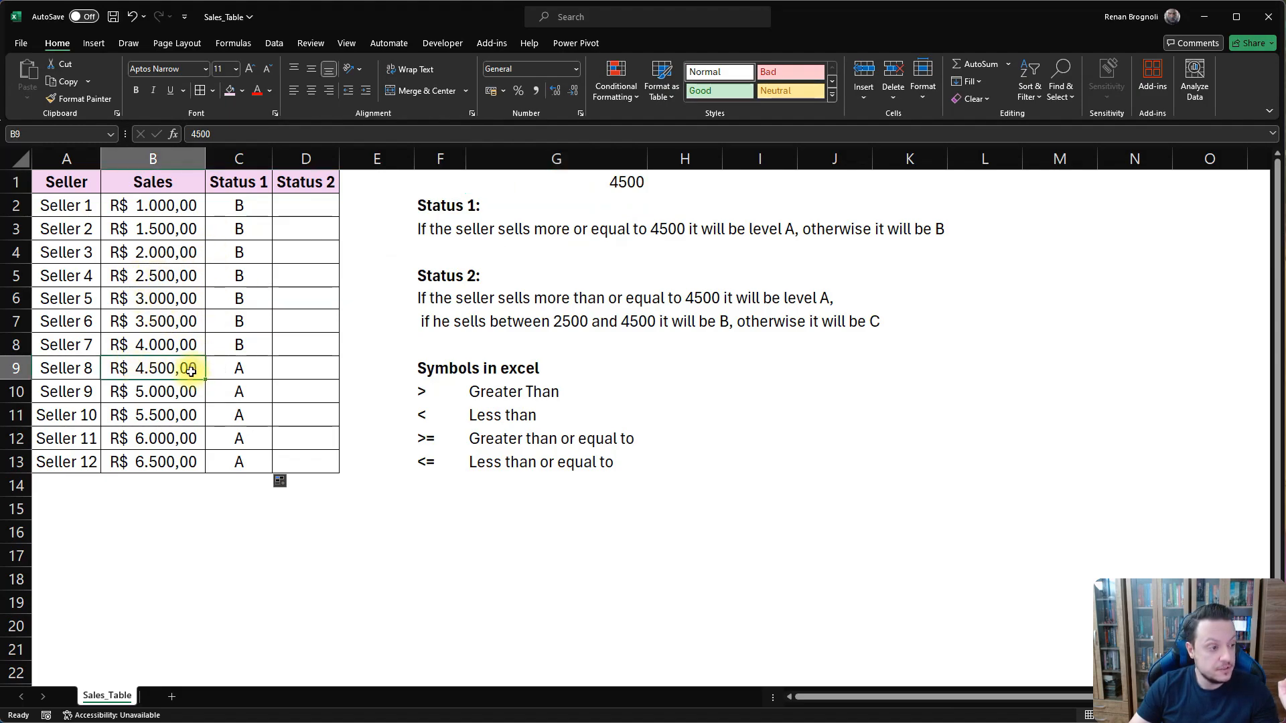
drag(190, 367, 179, 447)
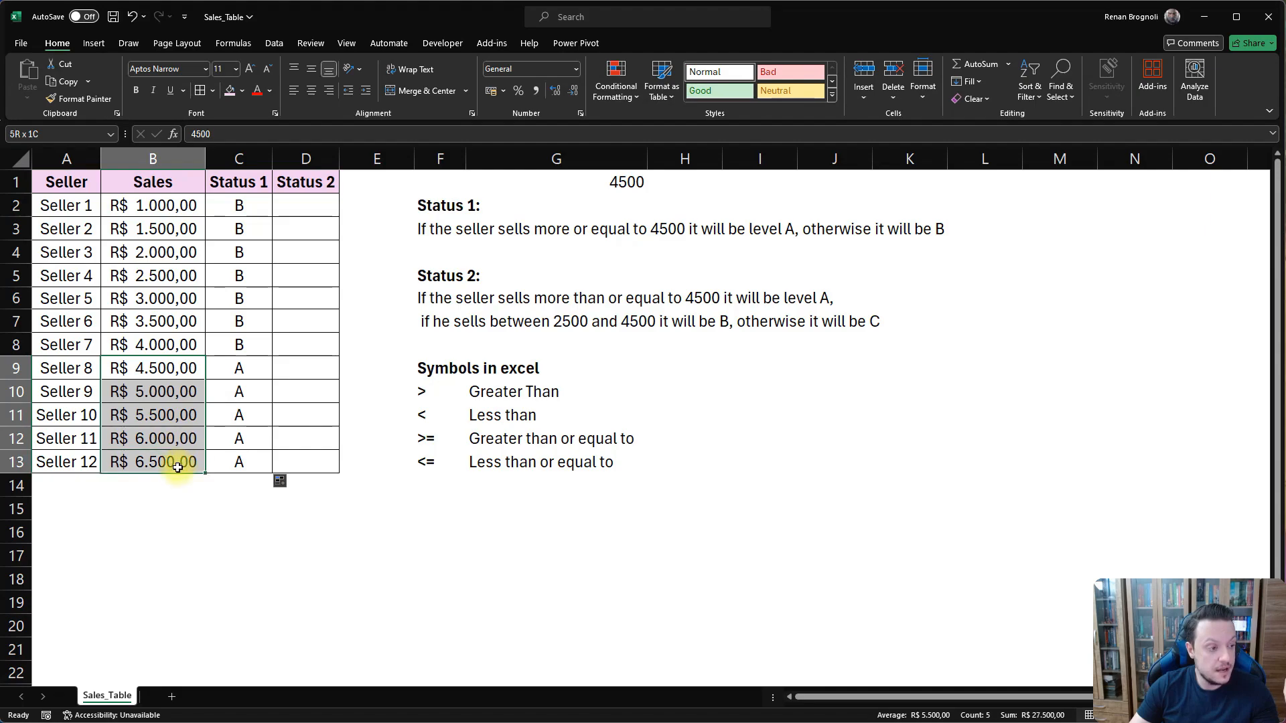
drag(240, 368, 245, 461)
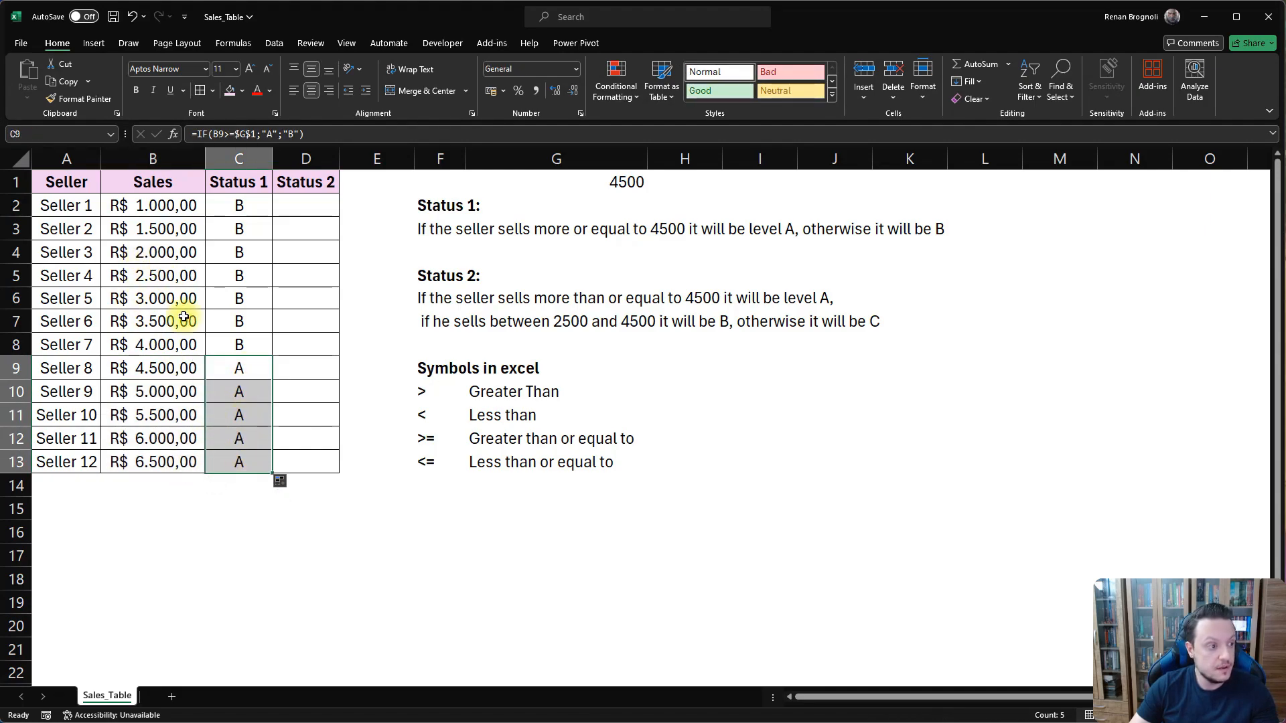
drag(233, 350, 236, 205)
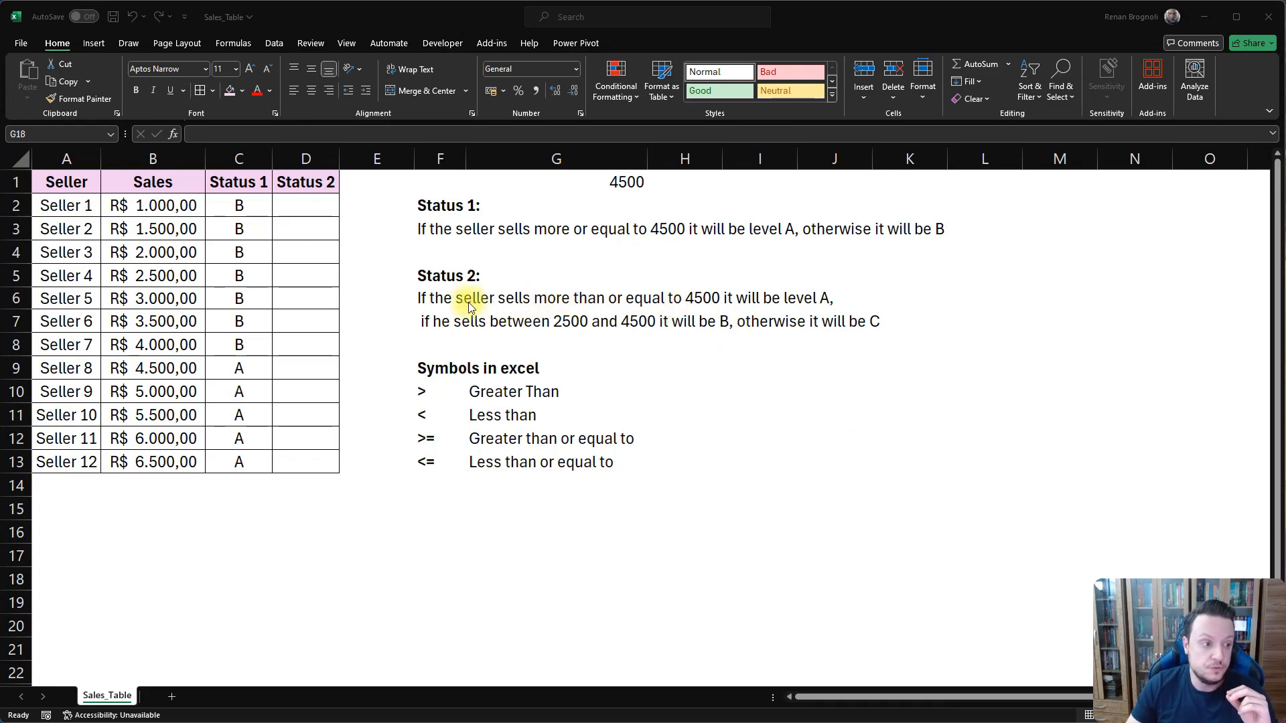
- Review the Status 2 rule in F6 and F7, and enter its lower threshold, 2500, in H1
click(444, 295)
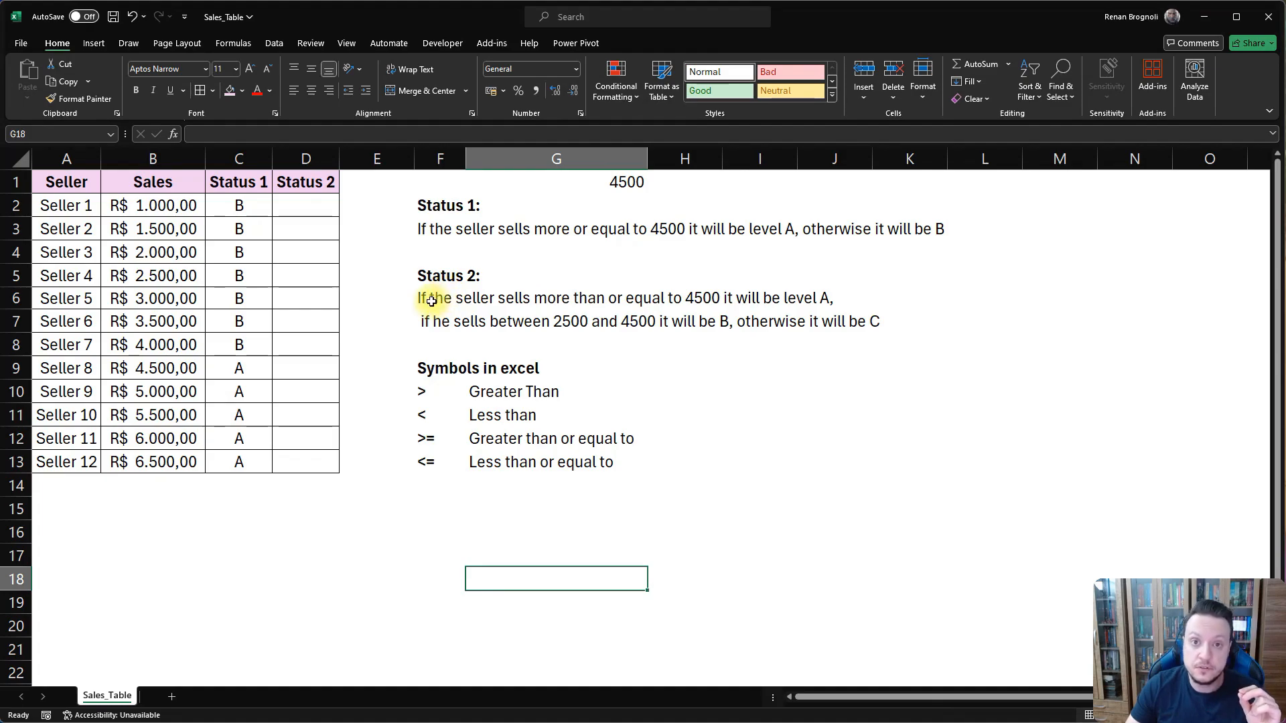
click(432, 301)
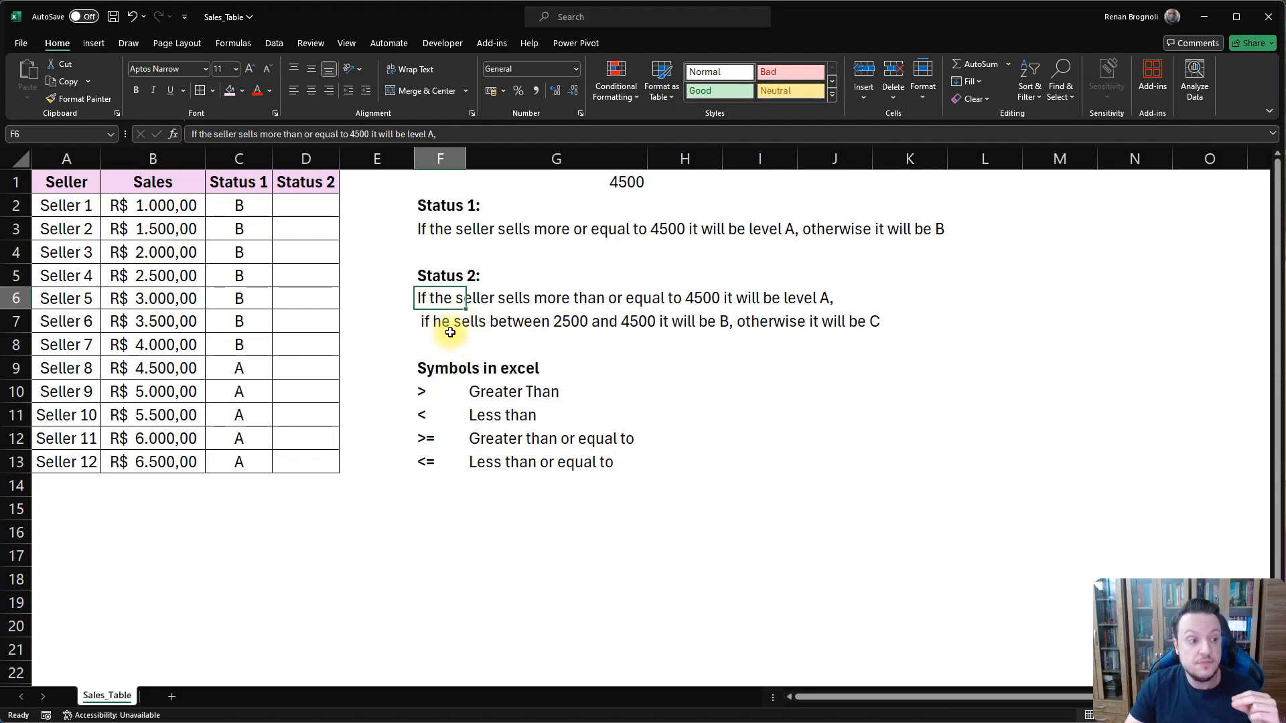
click(436, 322)
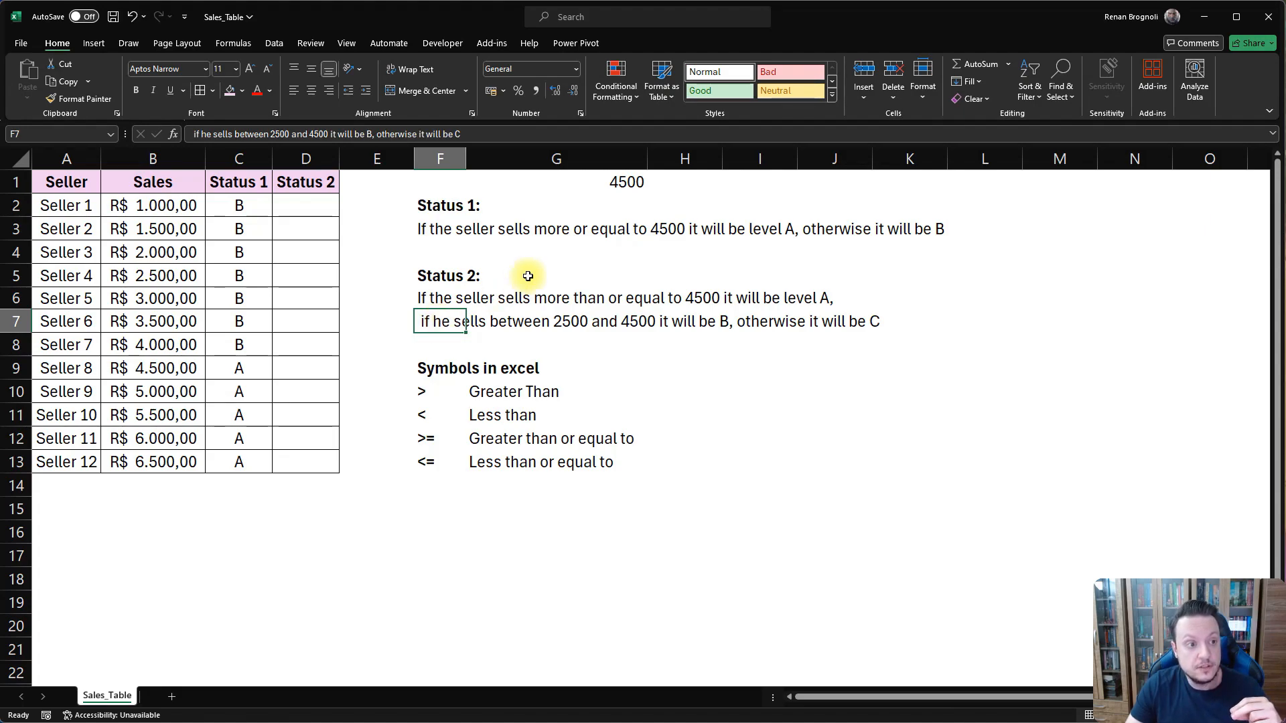
click(688, 179)
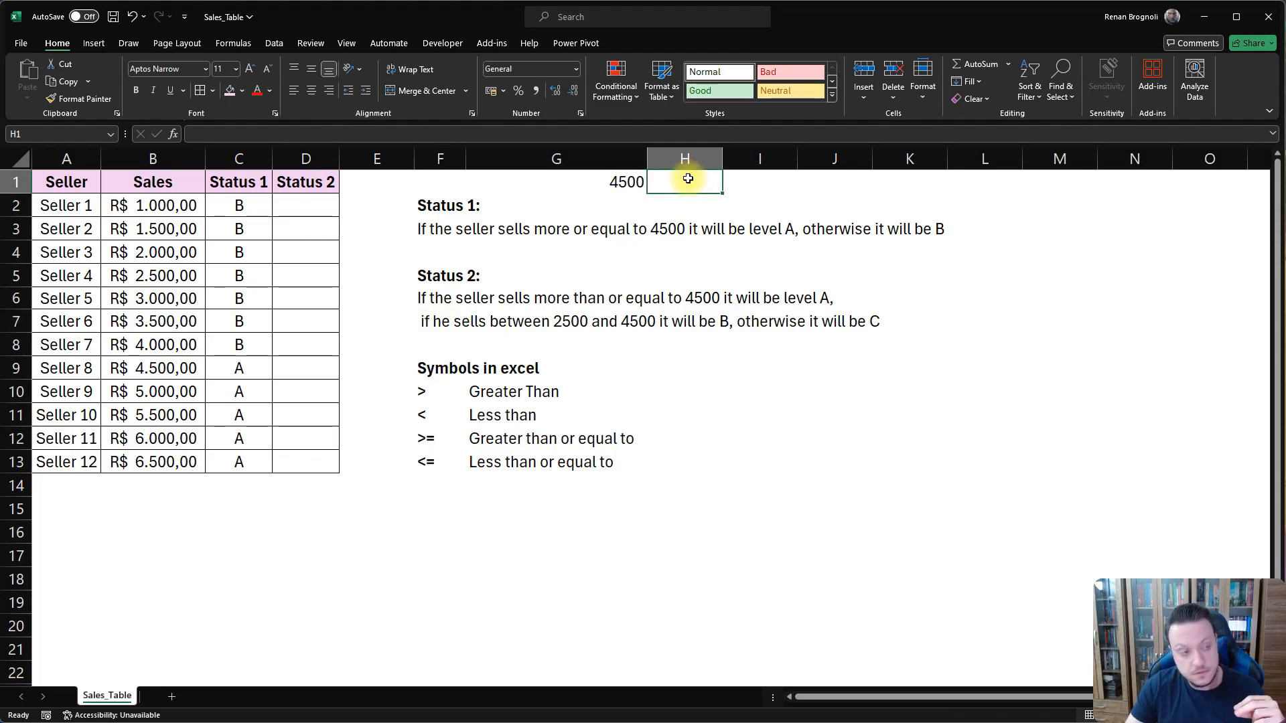
text(2500)
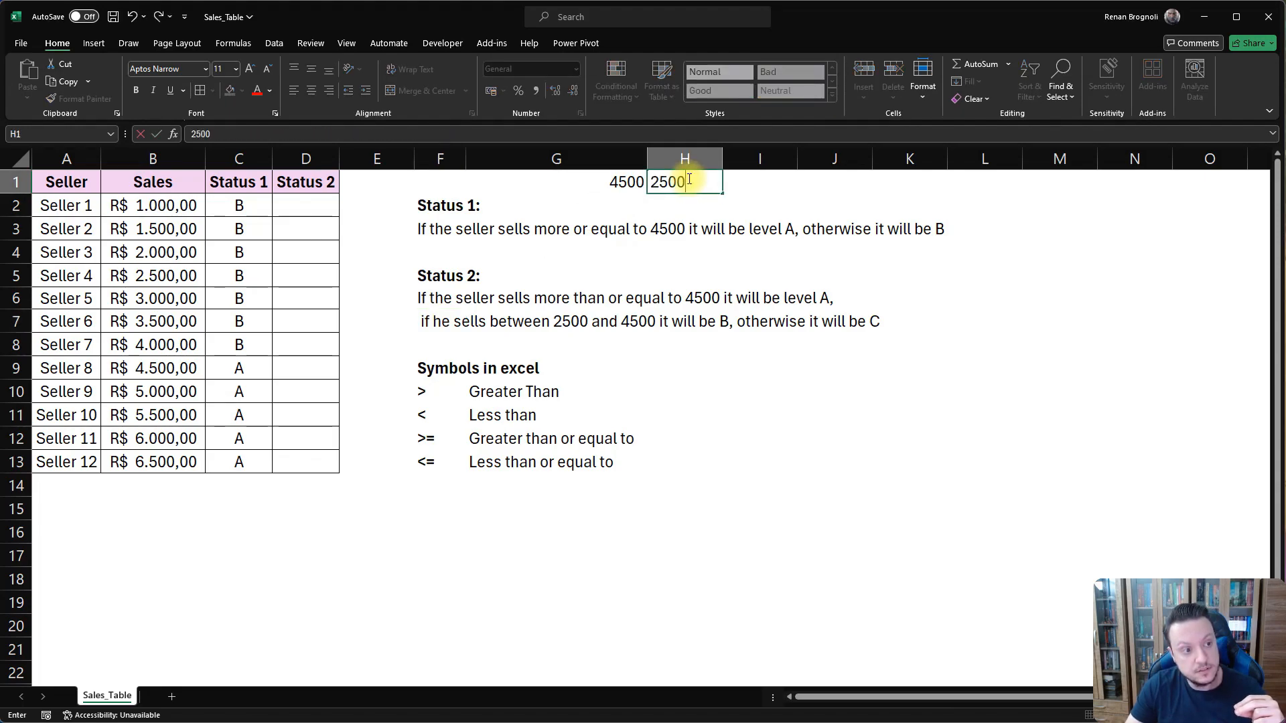
key(Return)
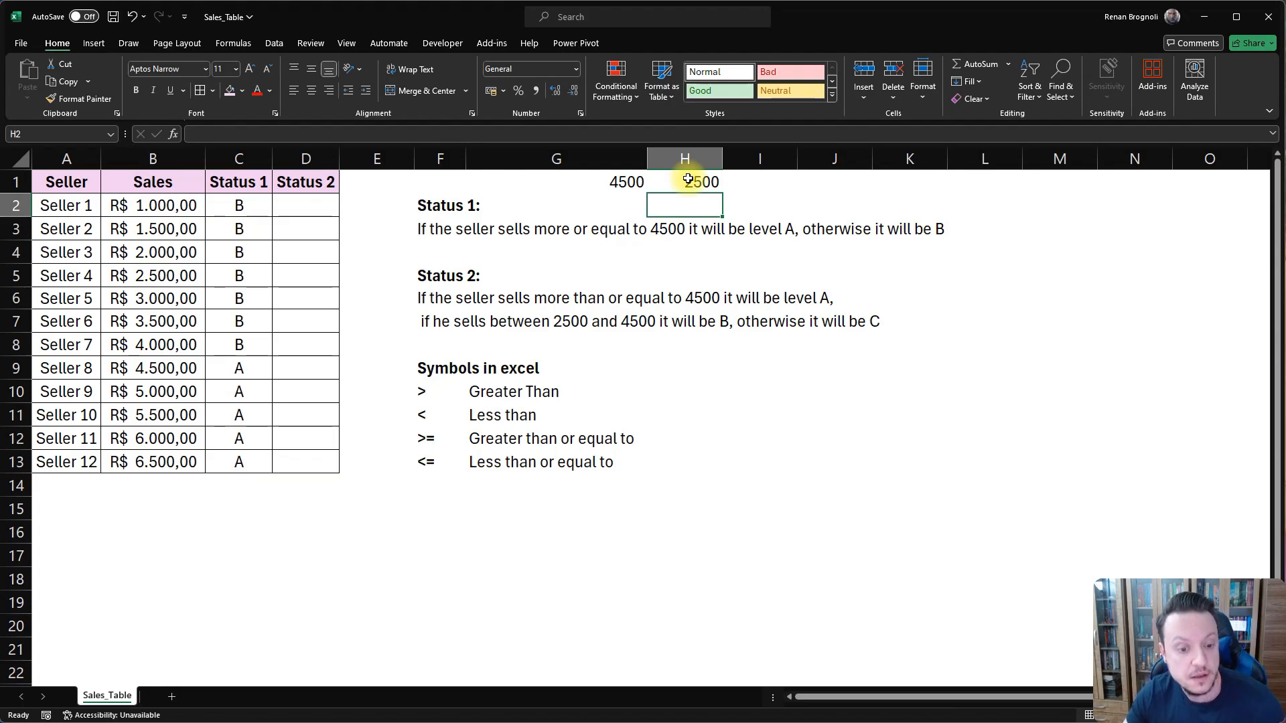
- Start an IF formula in D2 that tests whether B2 is greater than or equal to the absolute reference $G$1
click(285, 206)
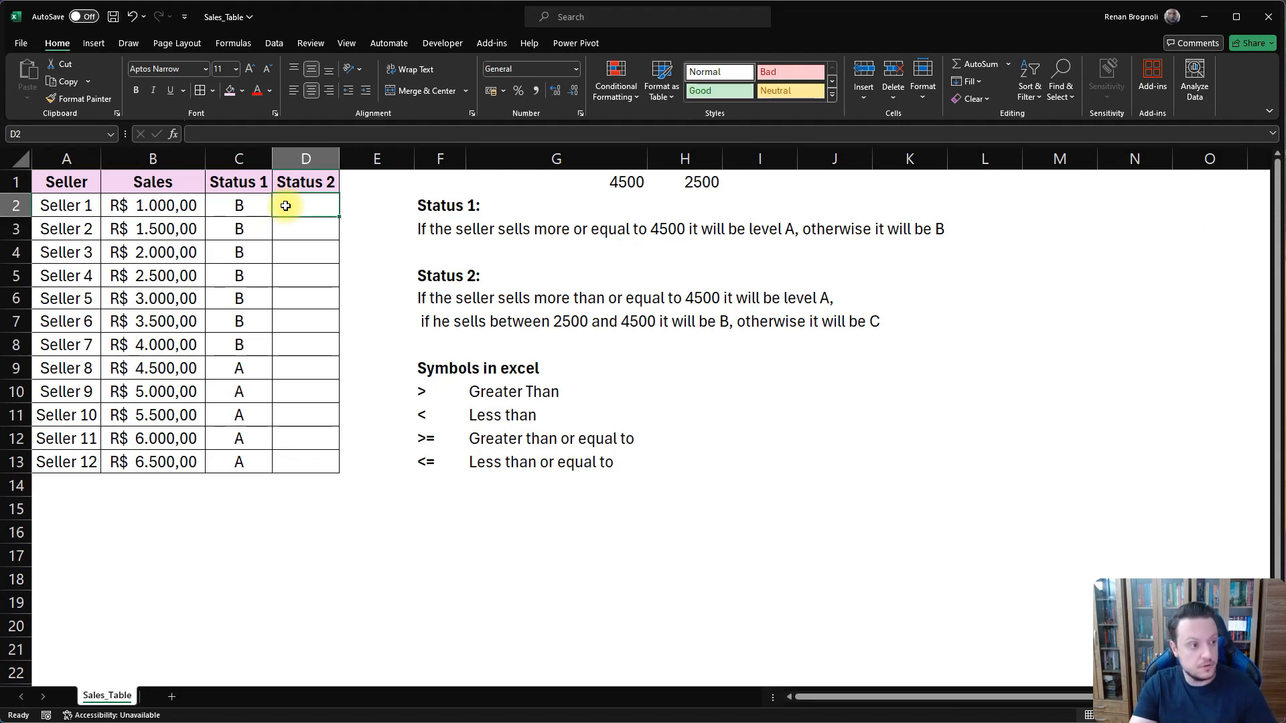
text(=)
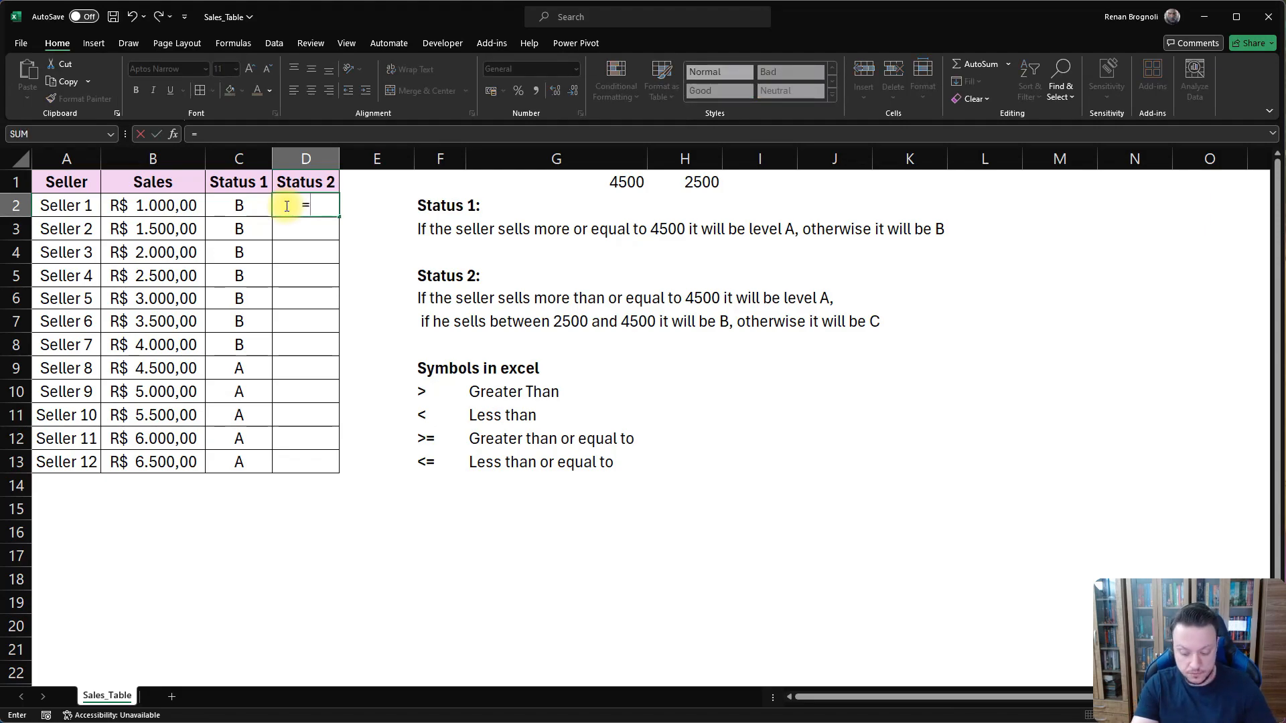
text(IF()
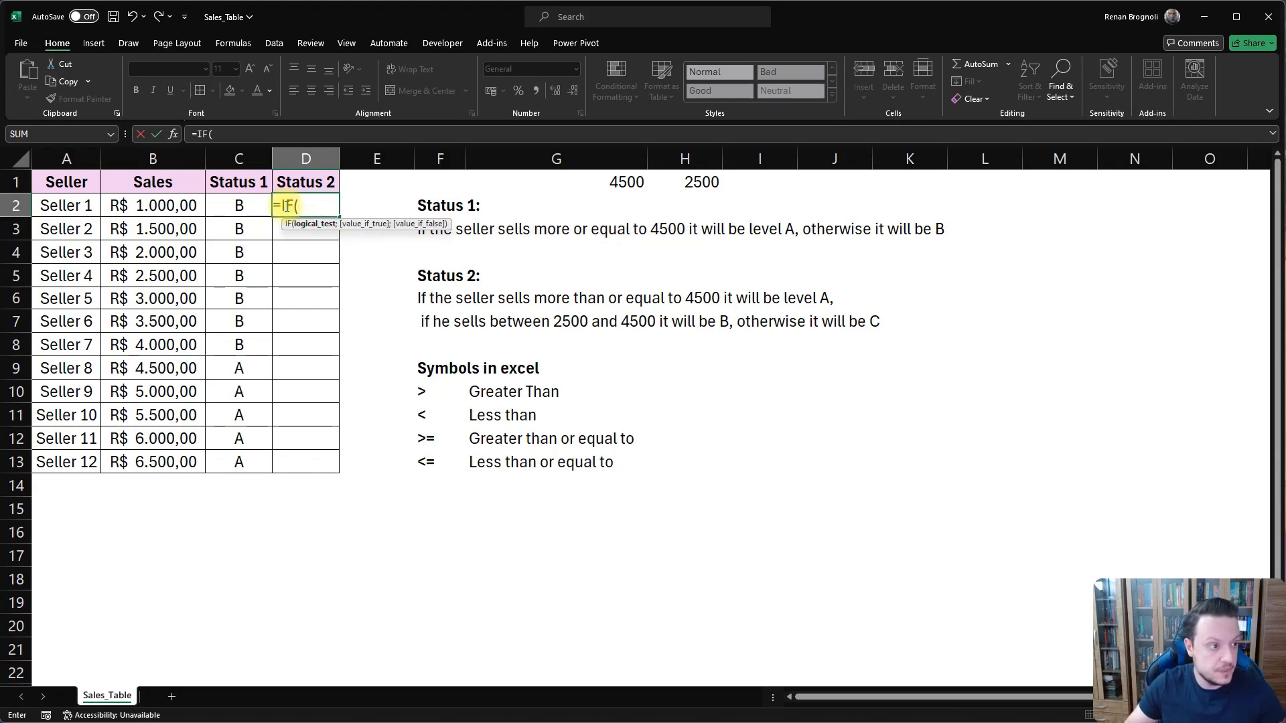
click(154, 207)
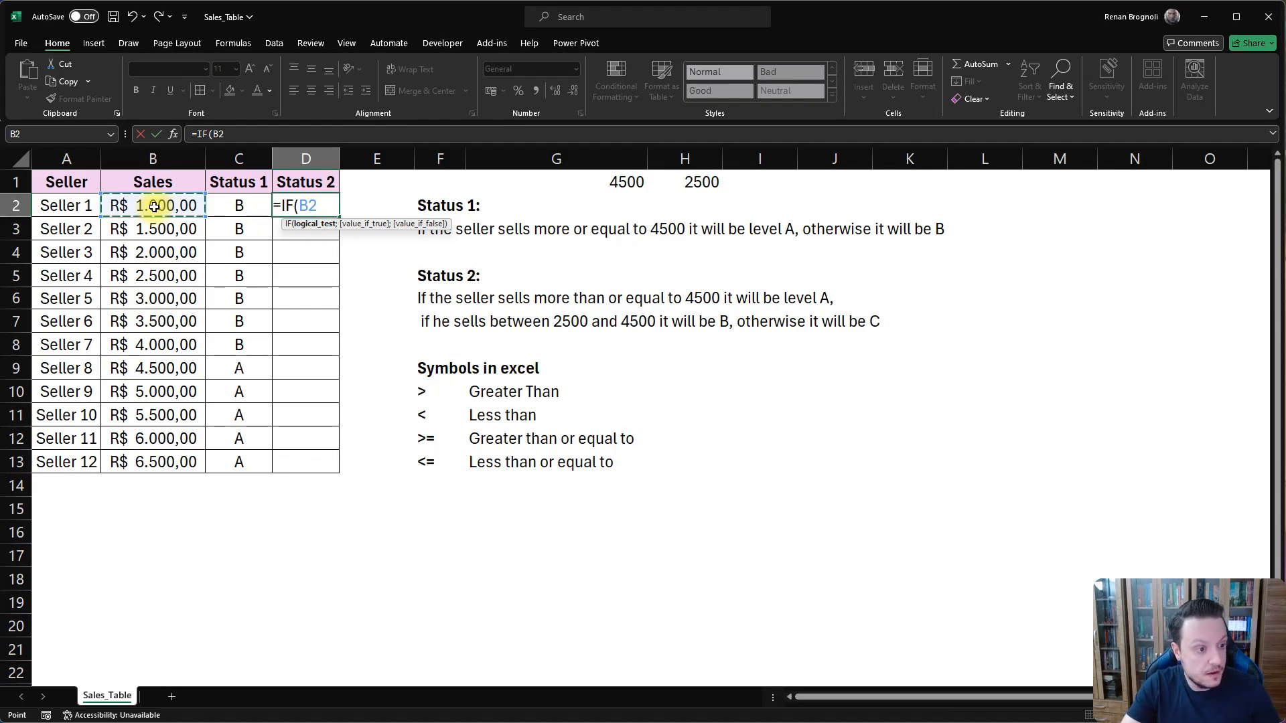
text(>=)
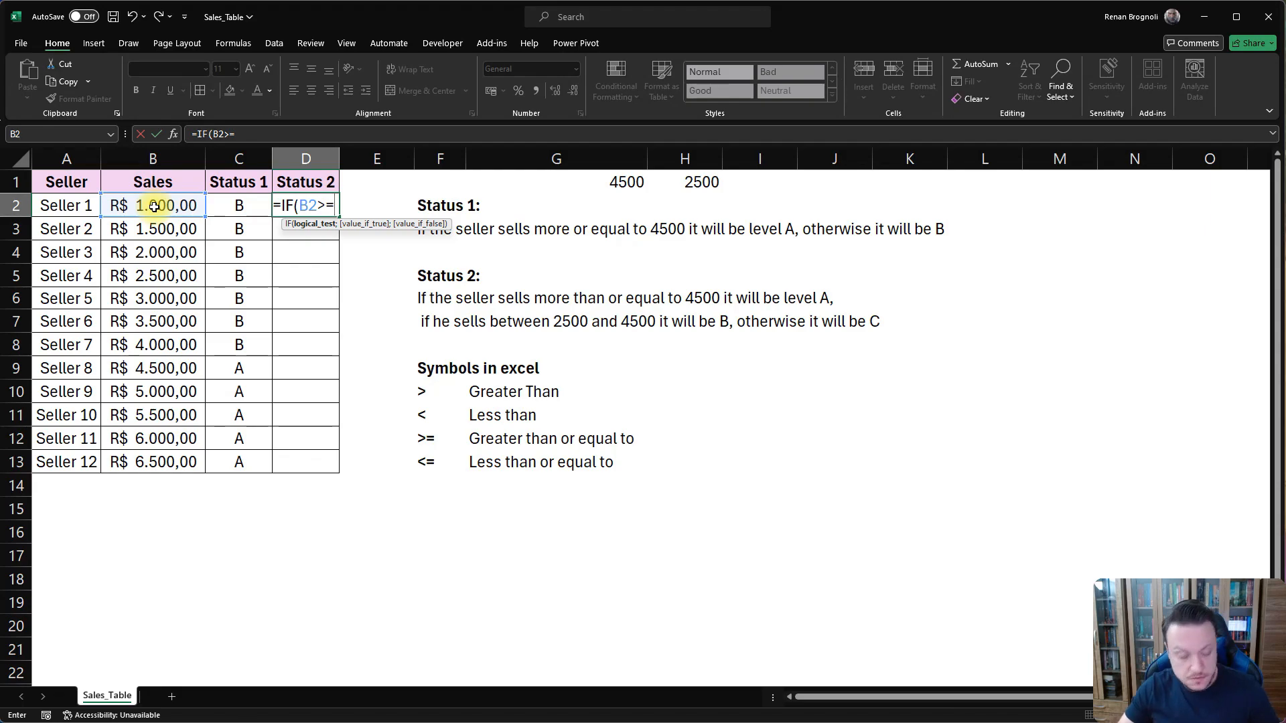
click(612, 181)
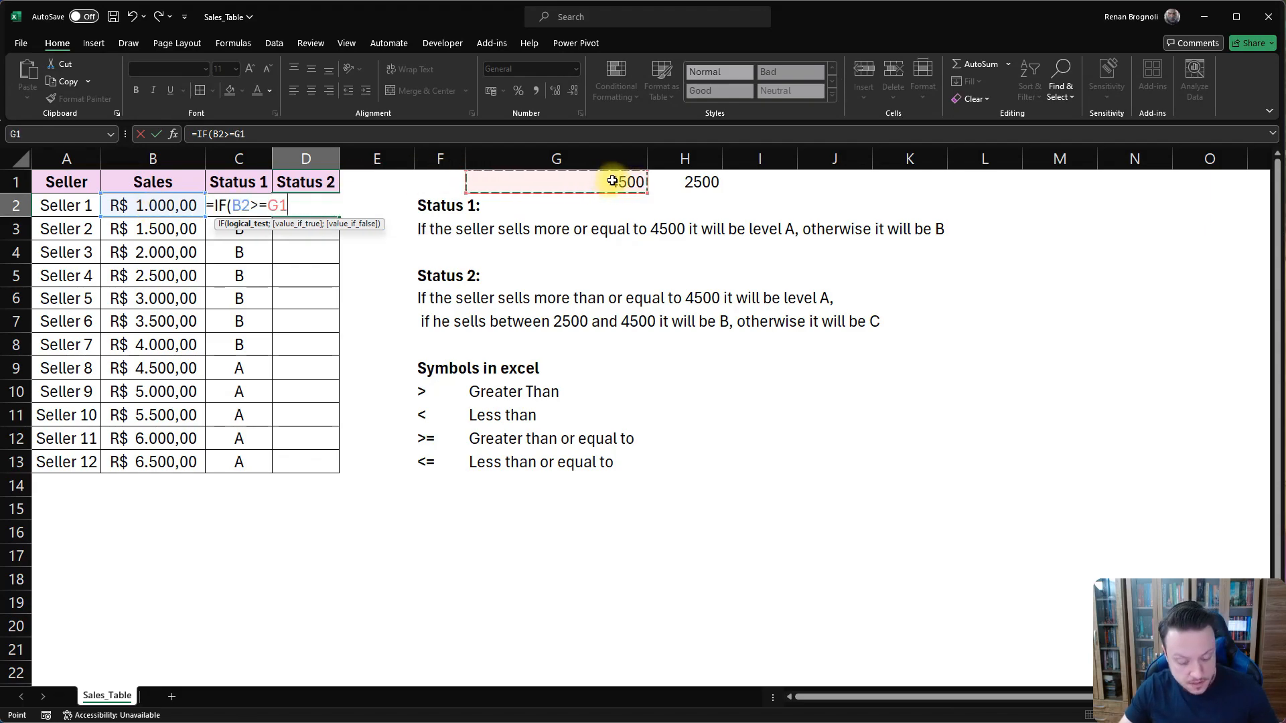
key(F4)
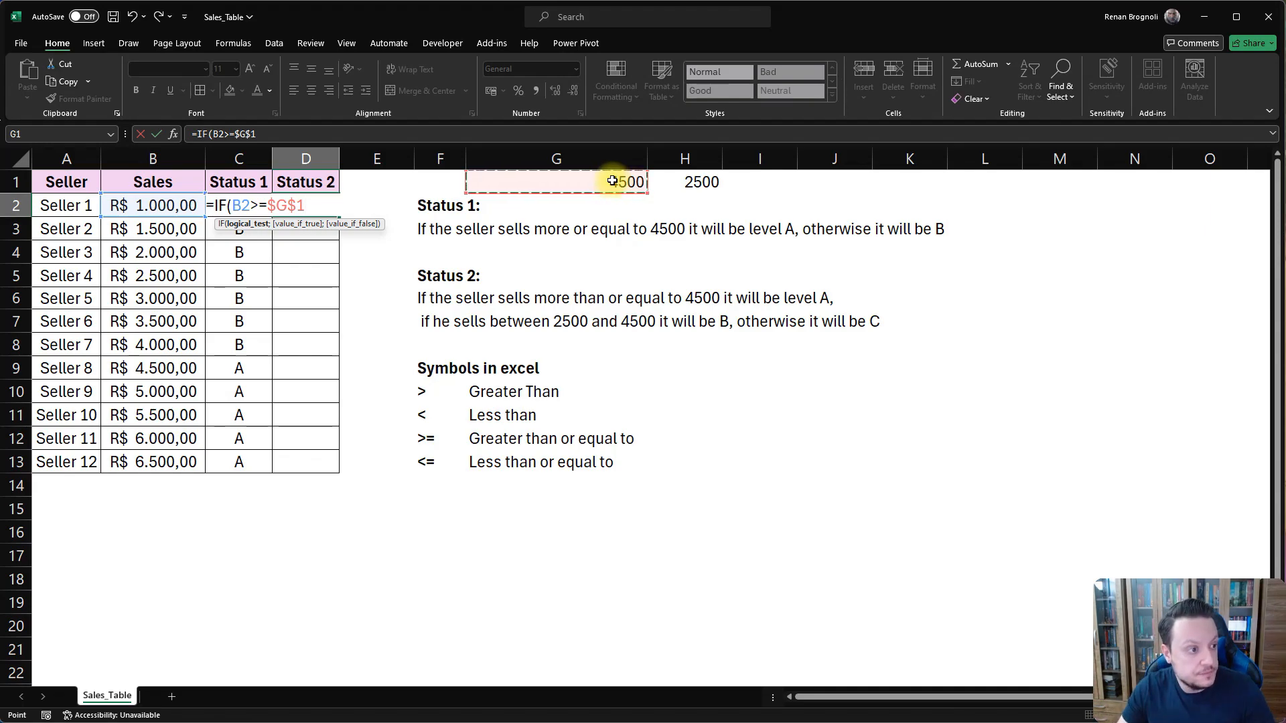
- Set the D2 formula's value-if-true to "A", using semicolons as argument separators
text(,)
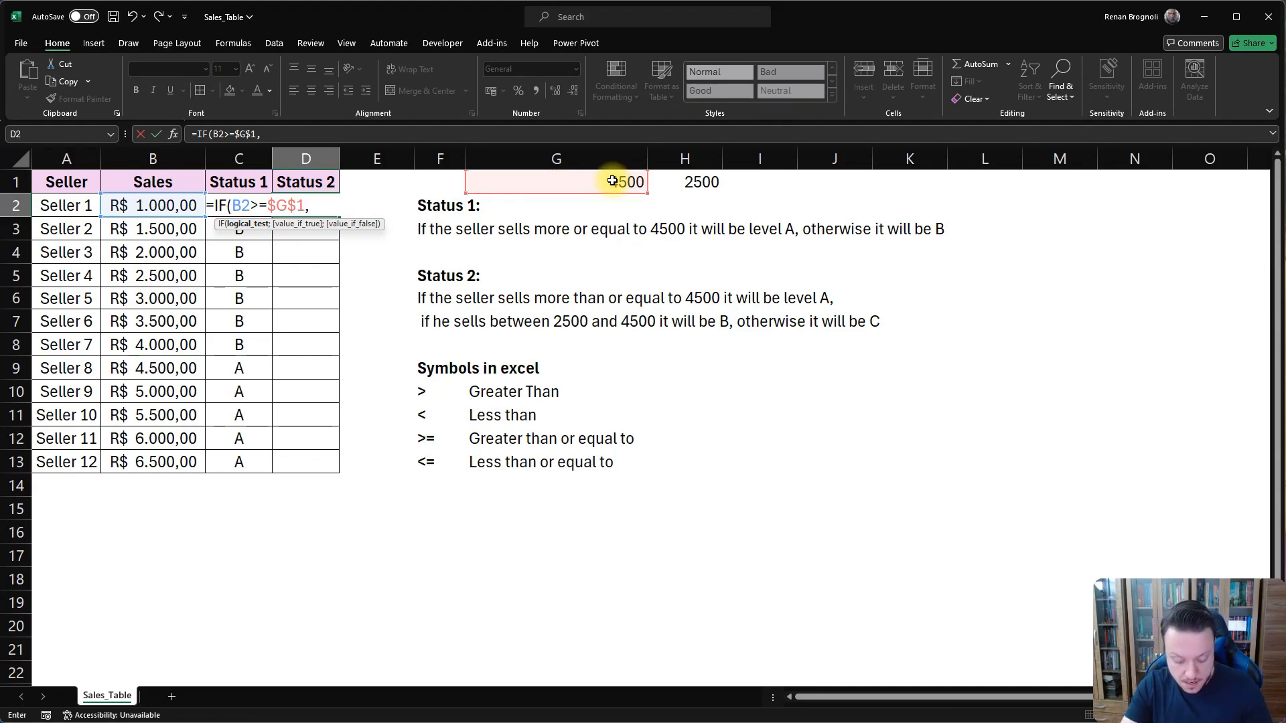
key(BackSpace)
text(;"A)
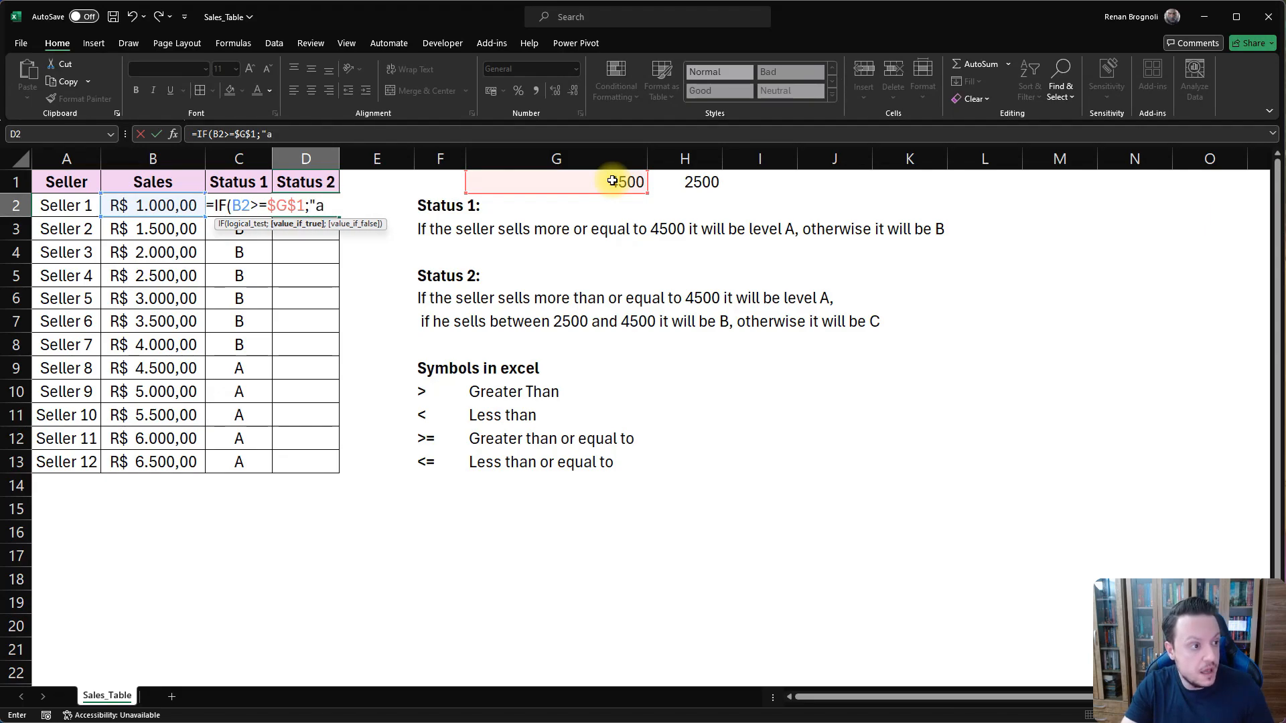
text(")
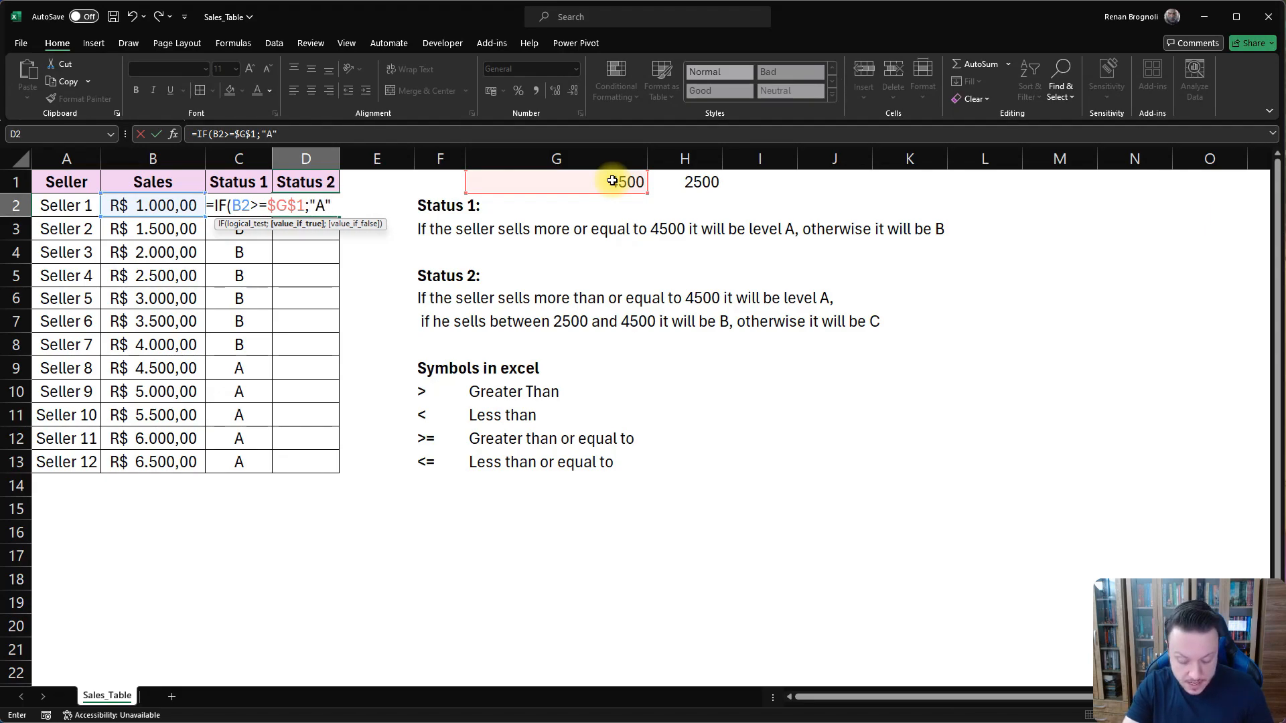
text(;)
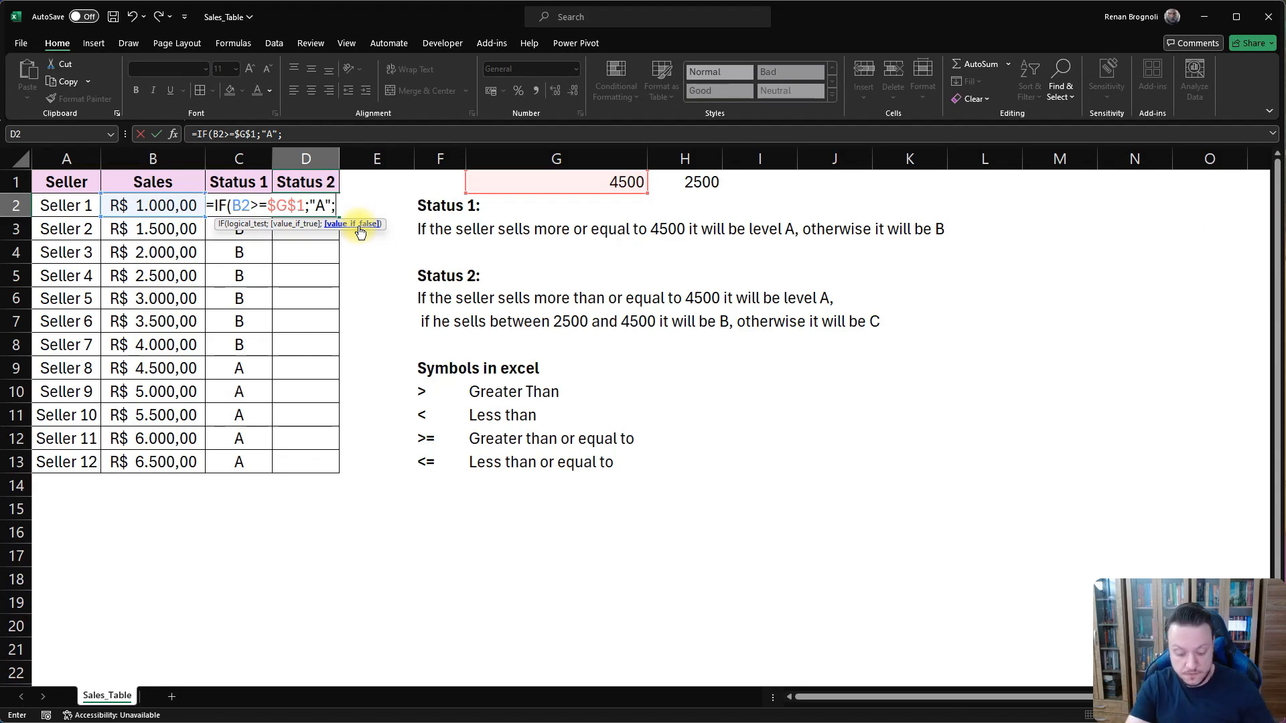
- Nest a second IF as the D2 formula's value-if-false, testing B2>$H$1 with an absolute H1 reference
text(IF)
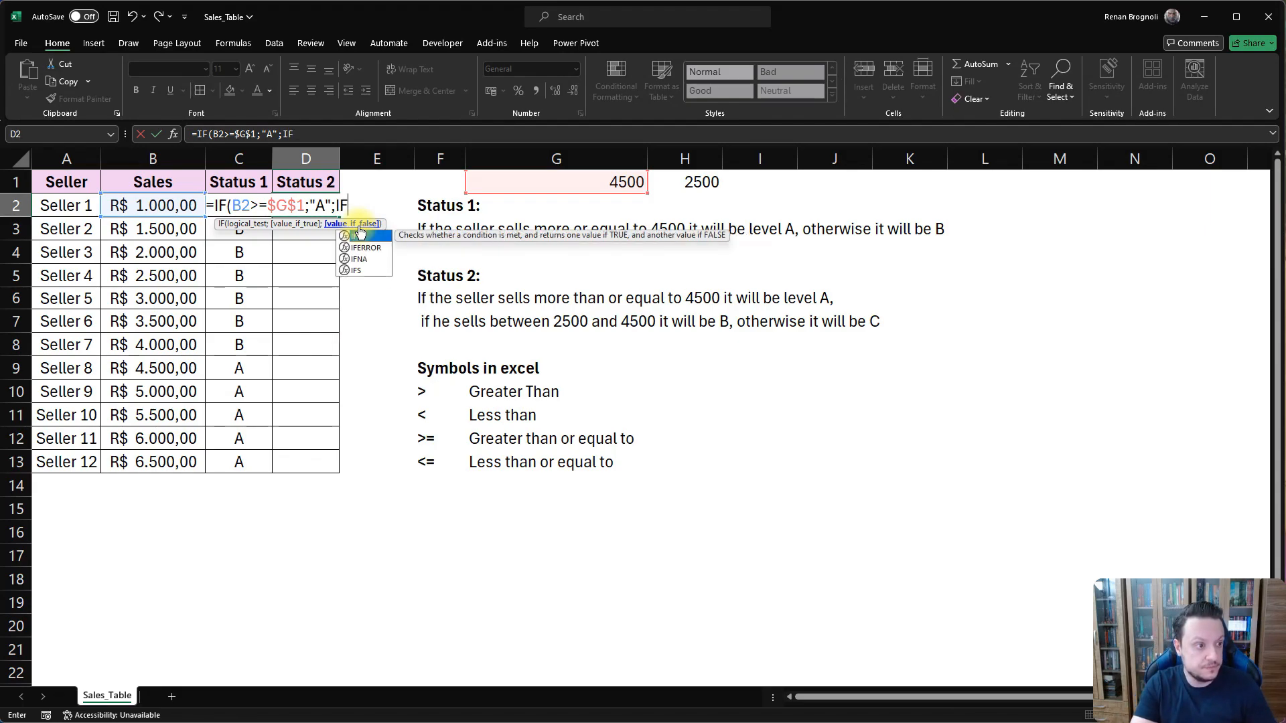
double_click(359, 235)
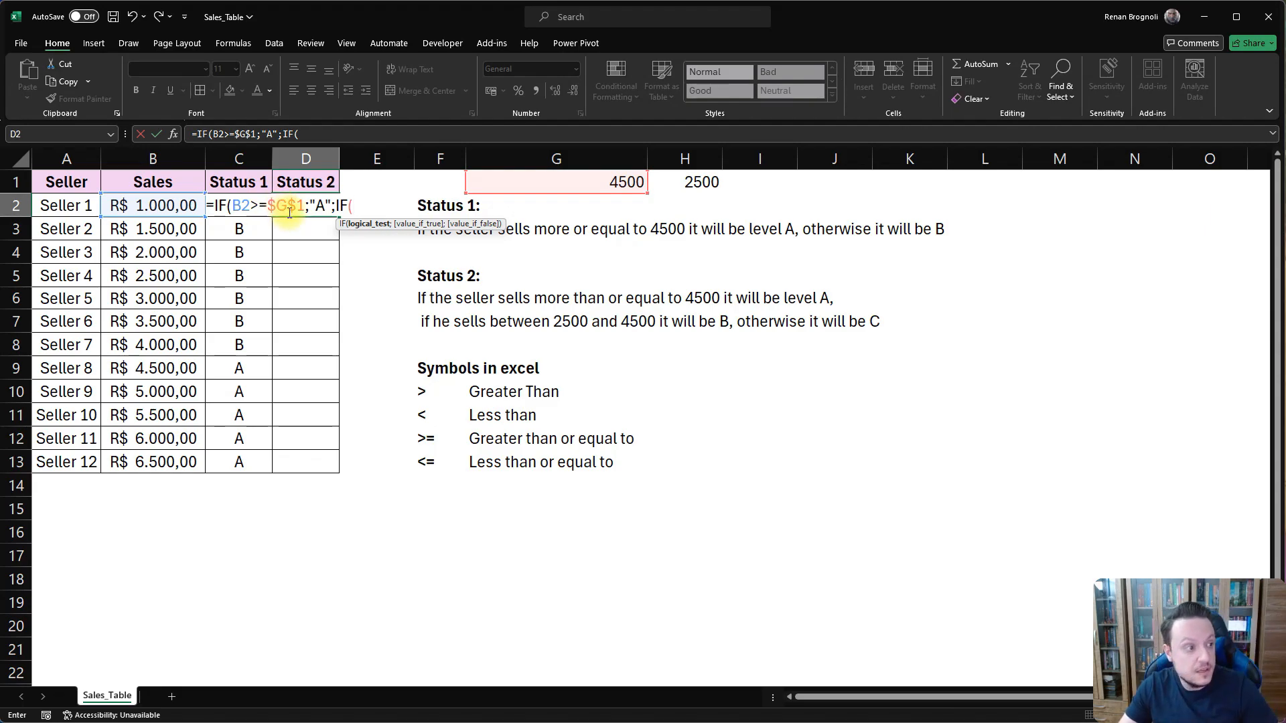
click(132, 207)
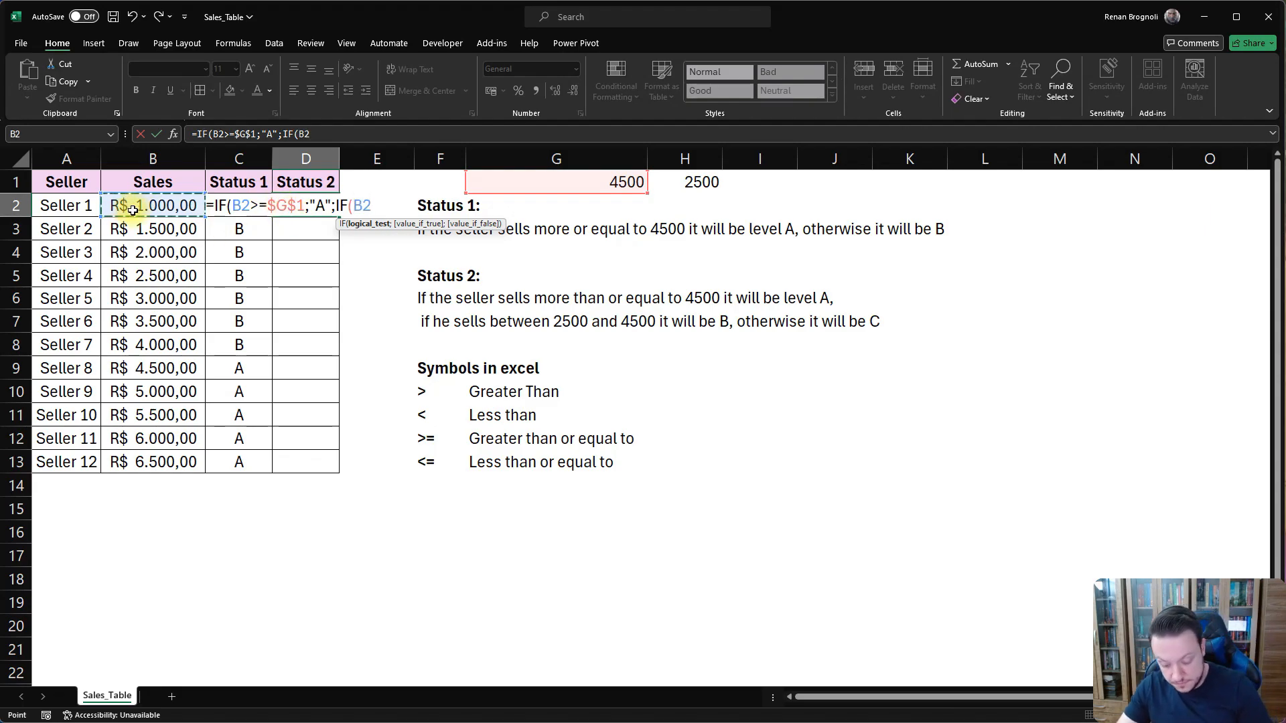
text(>)
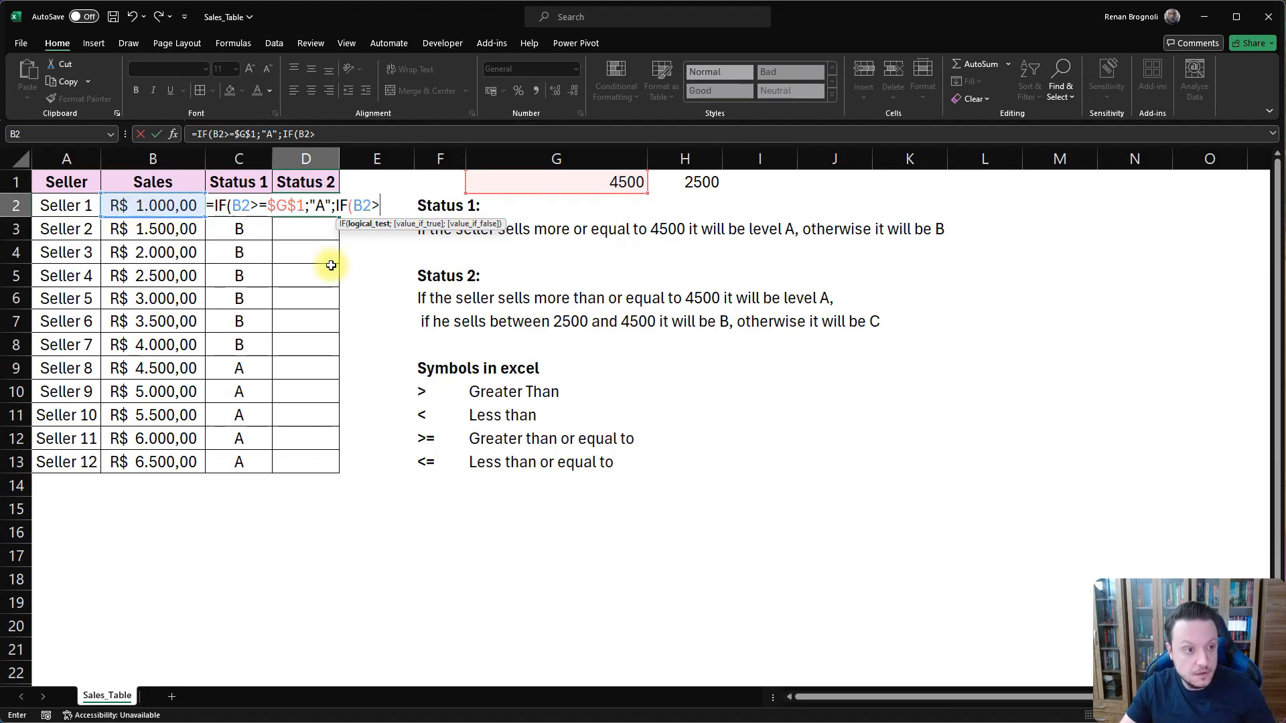
click(683, 183)
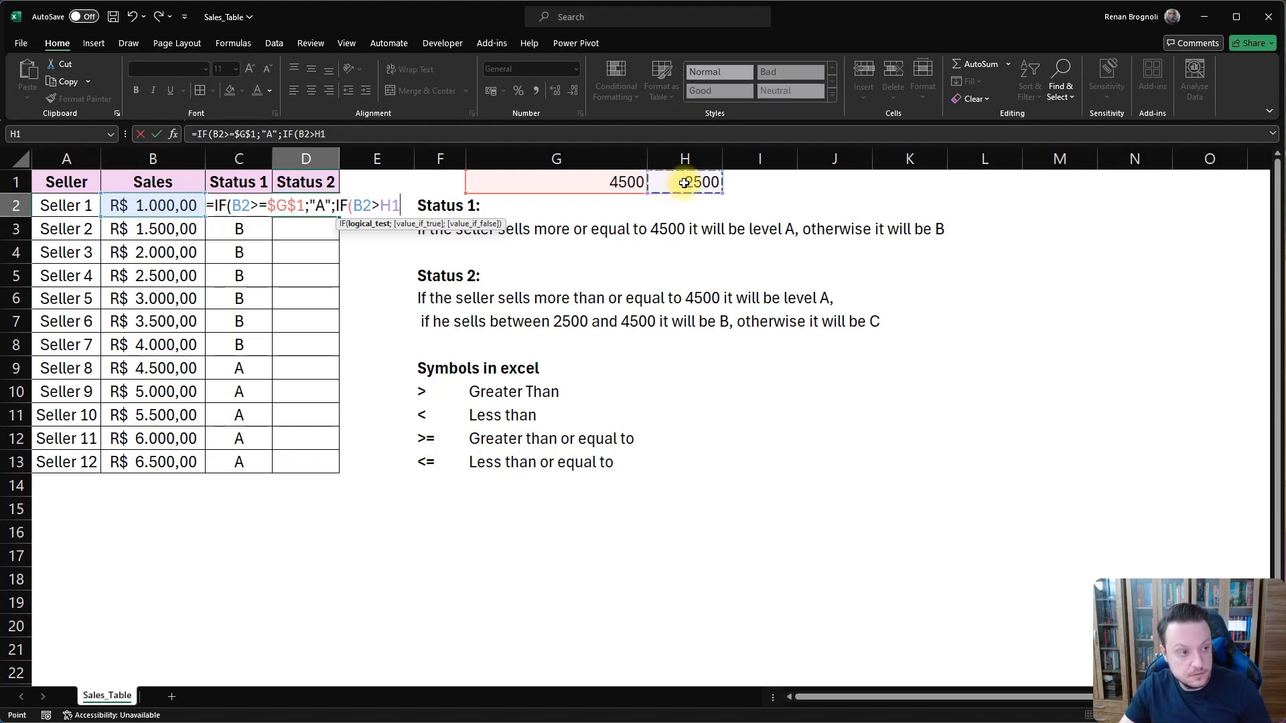
key(F4)
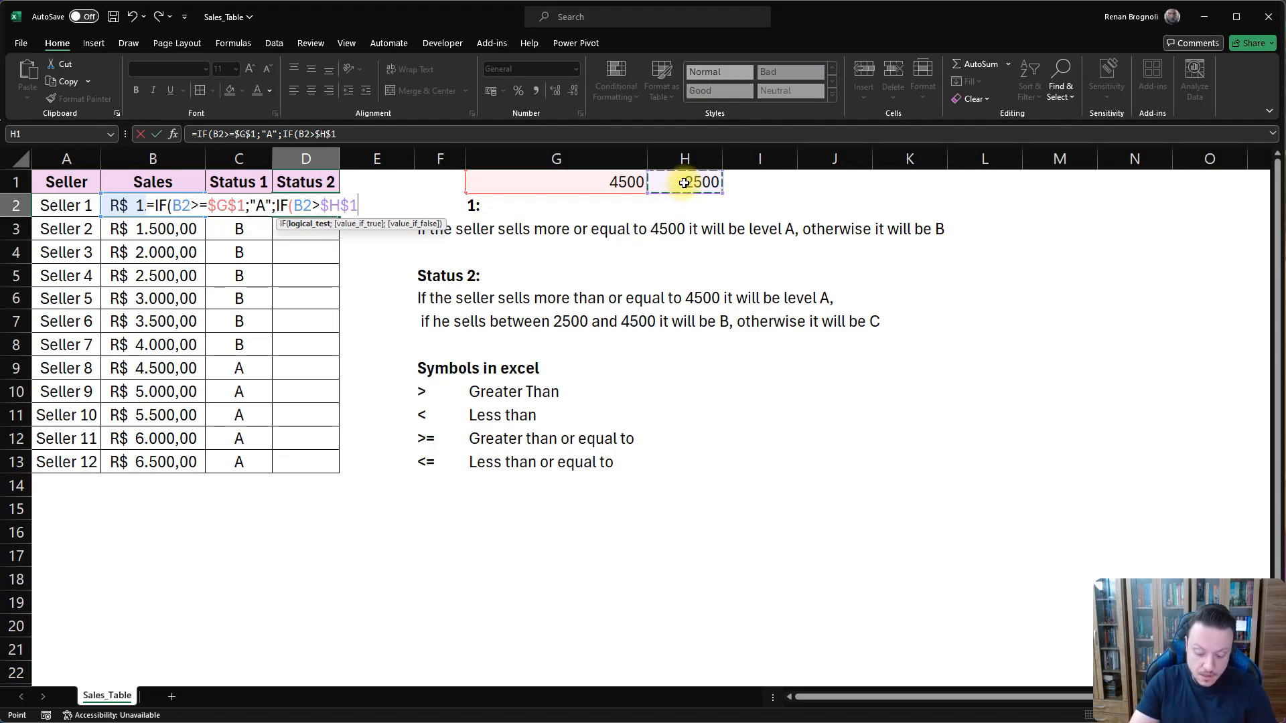
- Complete the nested IF in D2 so it returns "B" when its test is true and "C" otherwise
text(;")
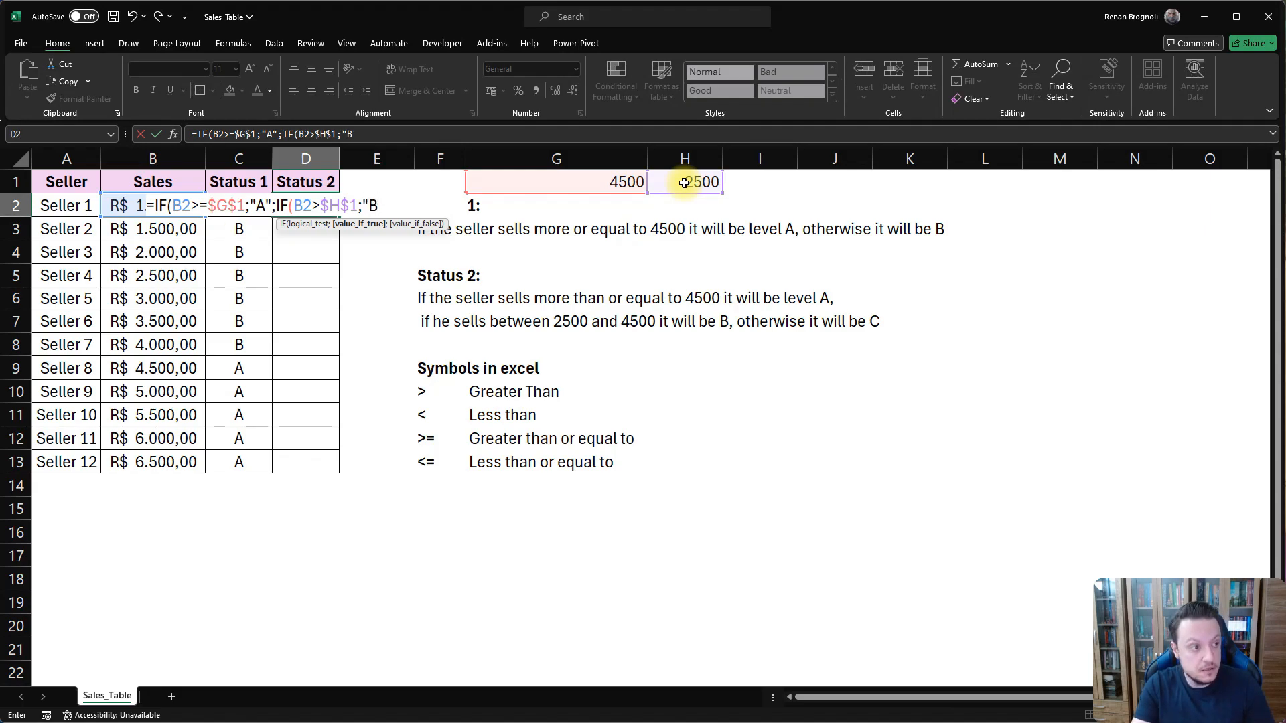
text(B")
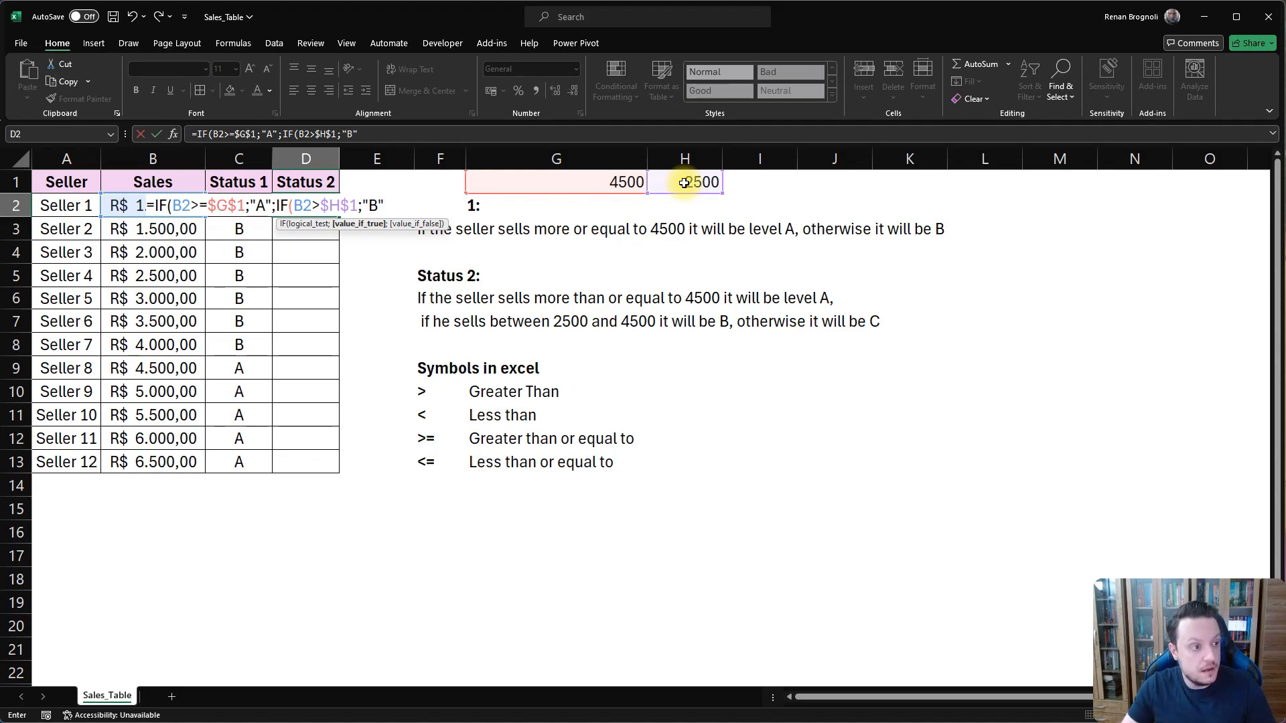
text(;)
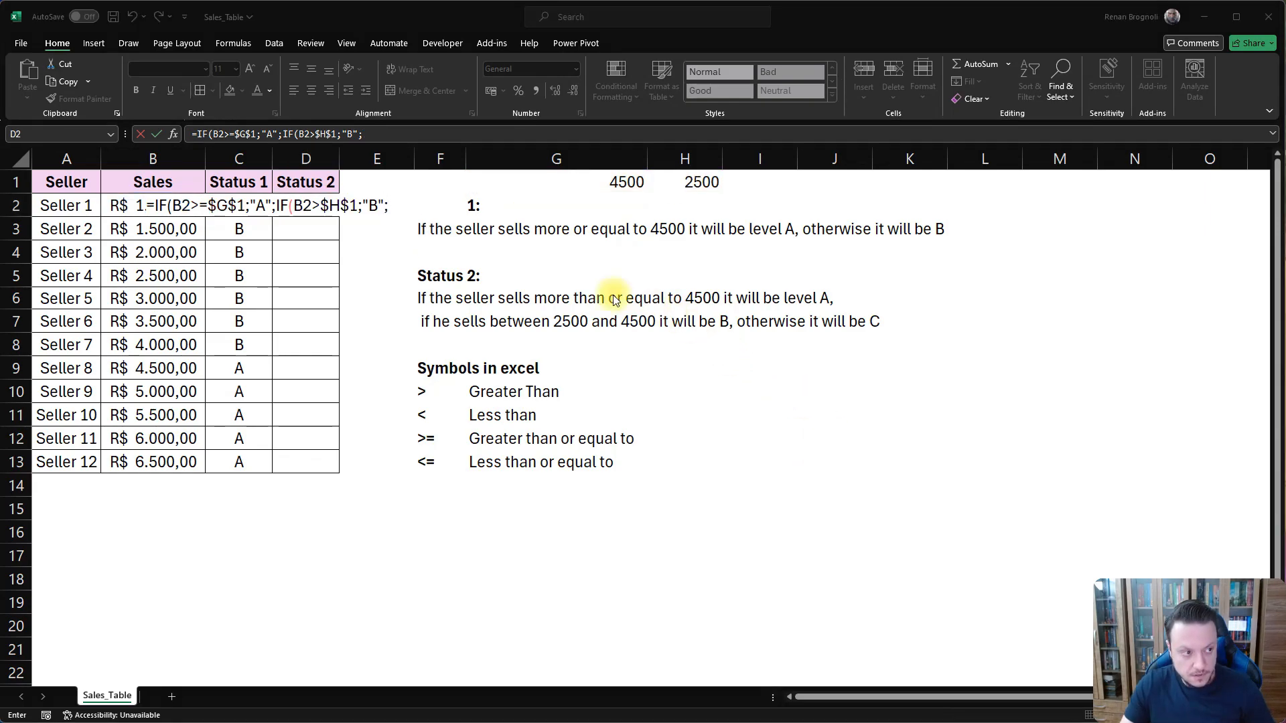
click(390, 205)
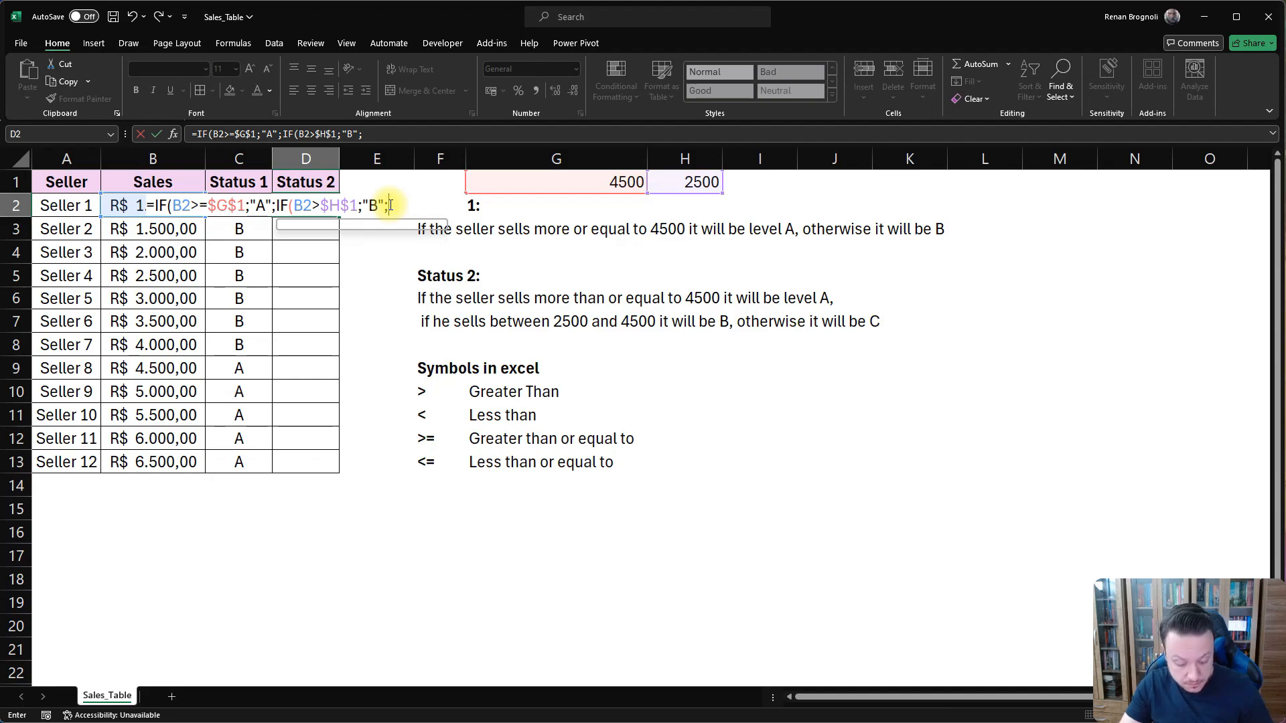
text("C)
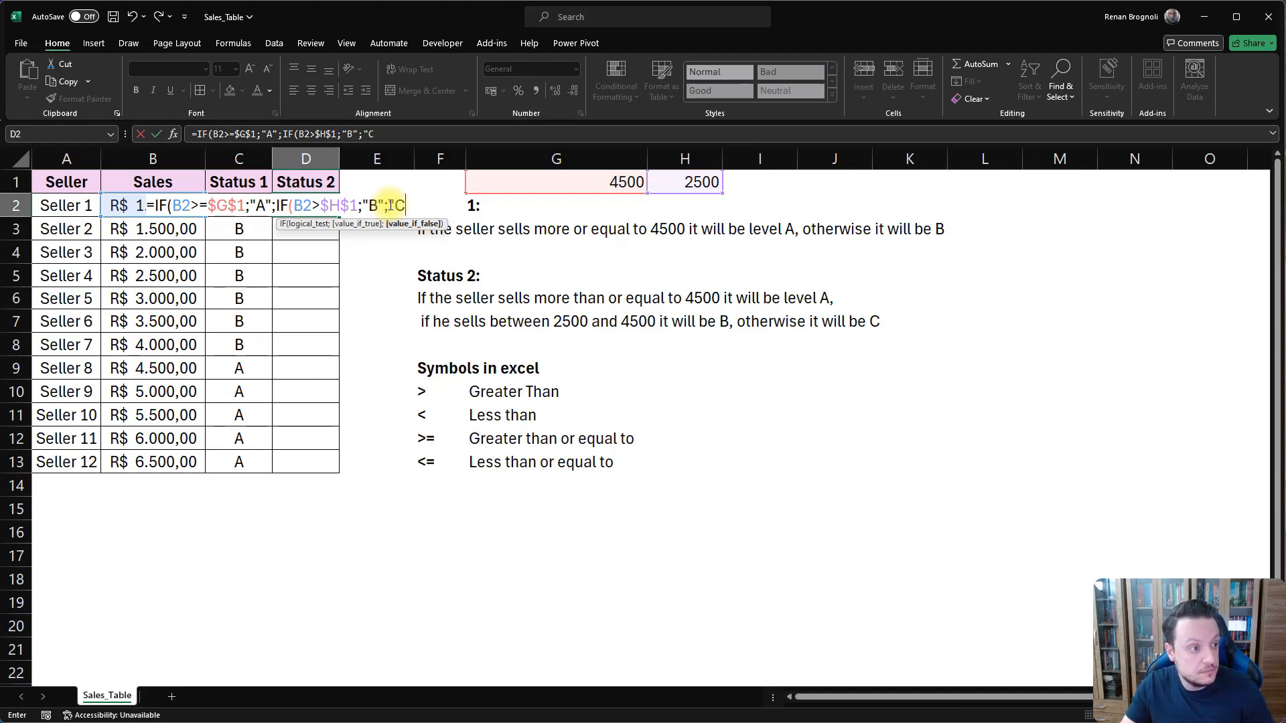
text(;"C"))
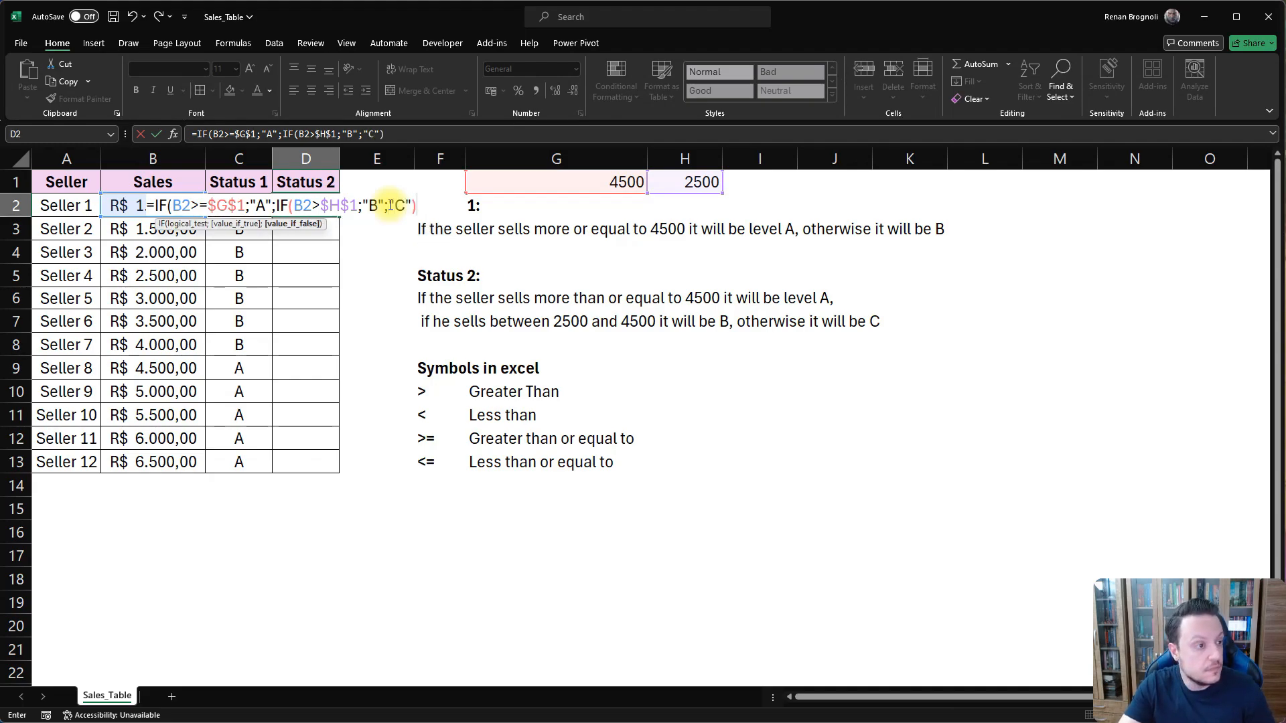
- Commit the nested IF formula in D2 with the missing closing parenthesis added, and fill it down the Status 2 column to D13
key(Return)
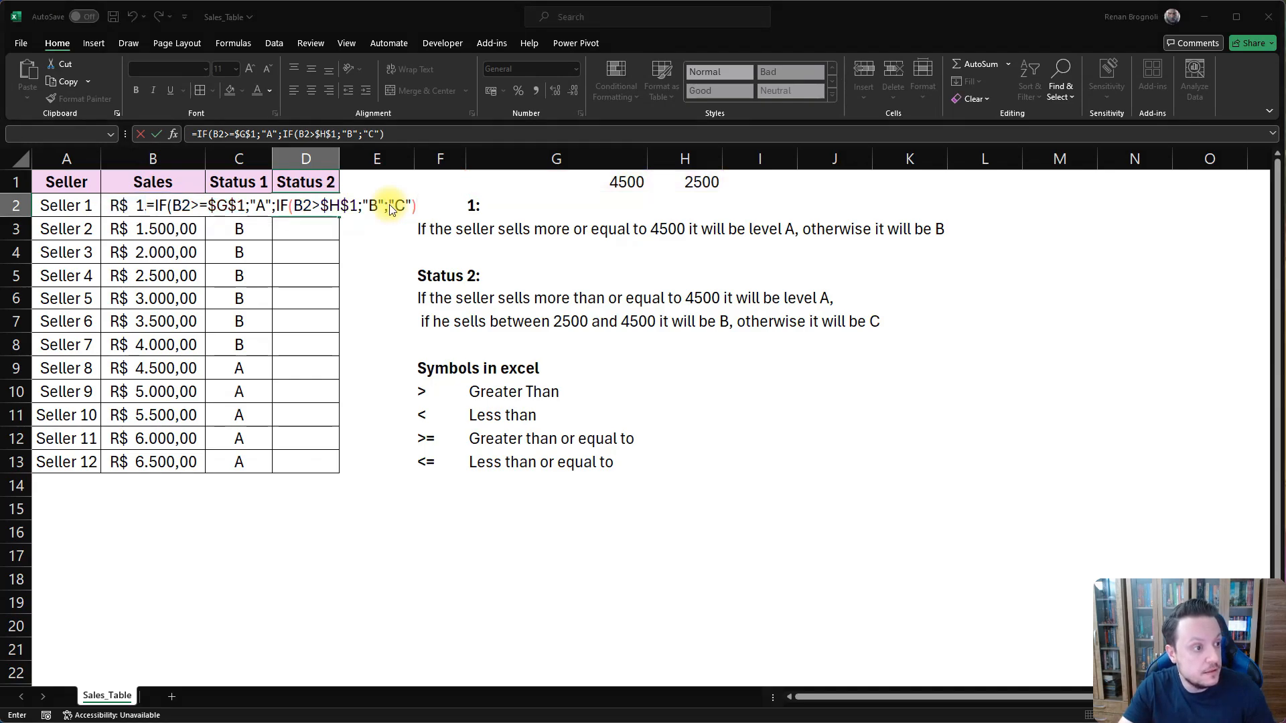
key(Return)
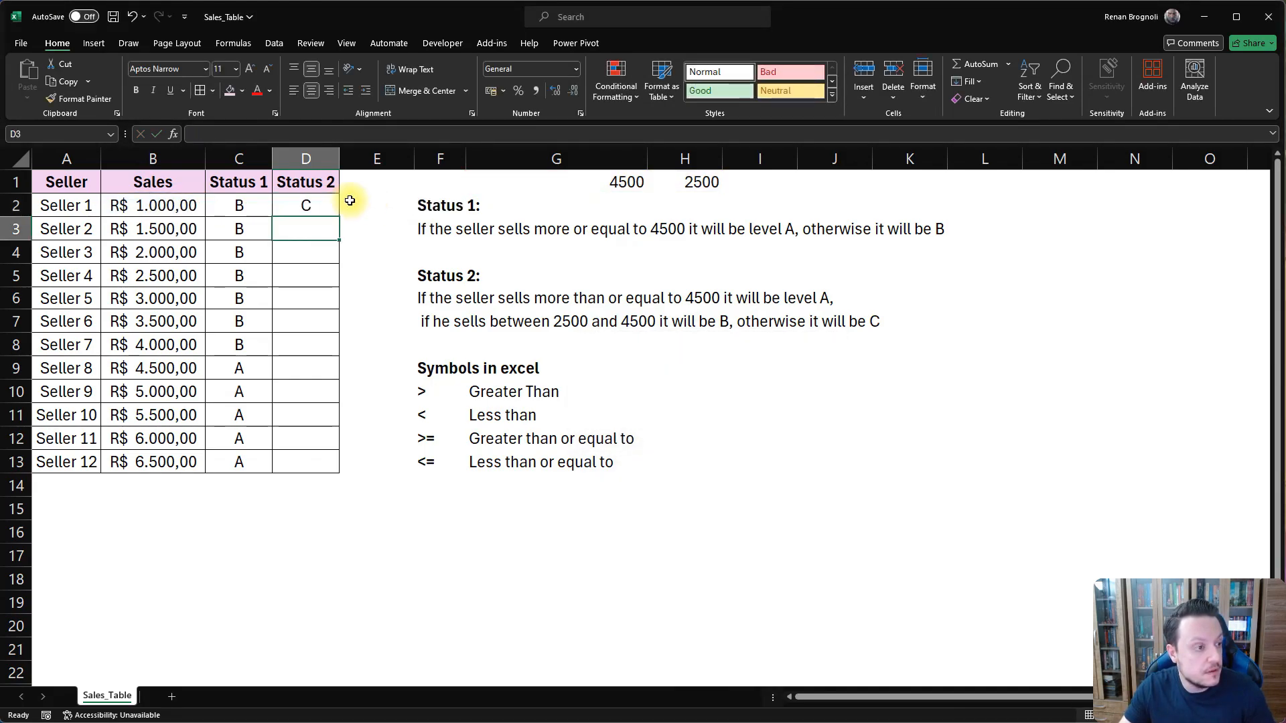
click(300, 207)
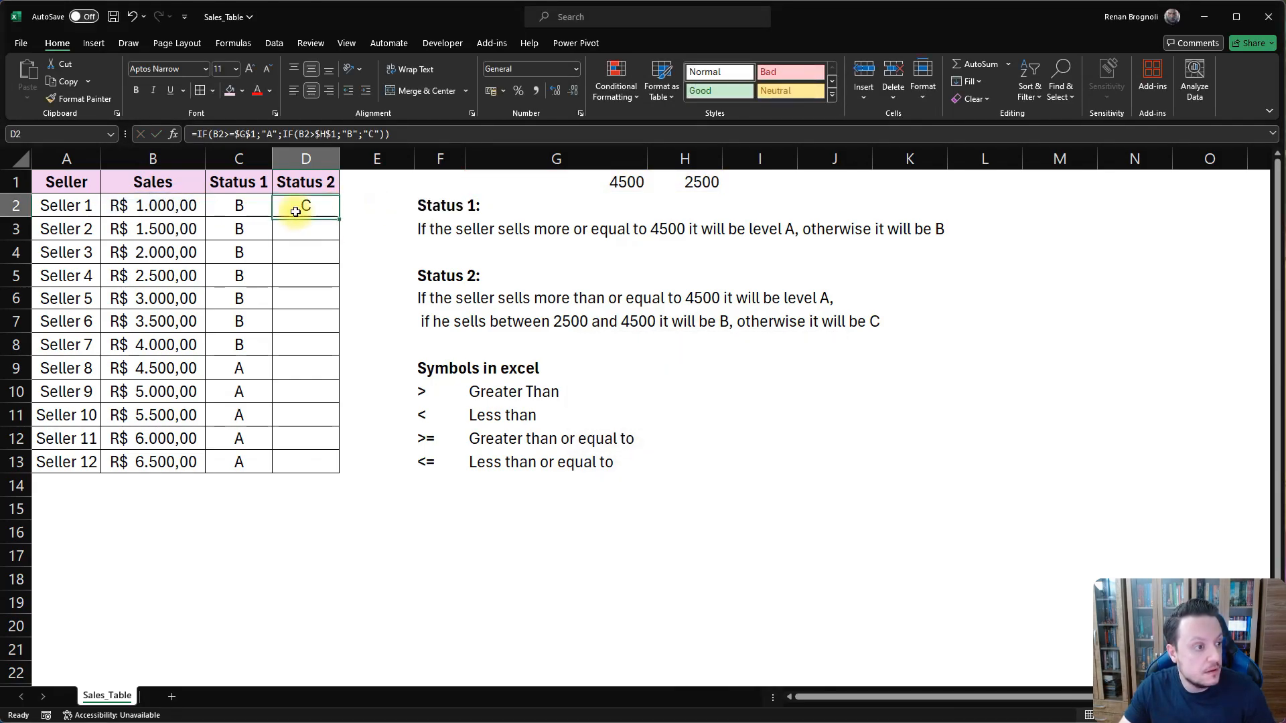
double_click(340, 217)
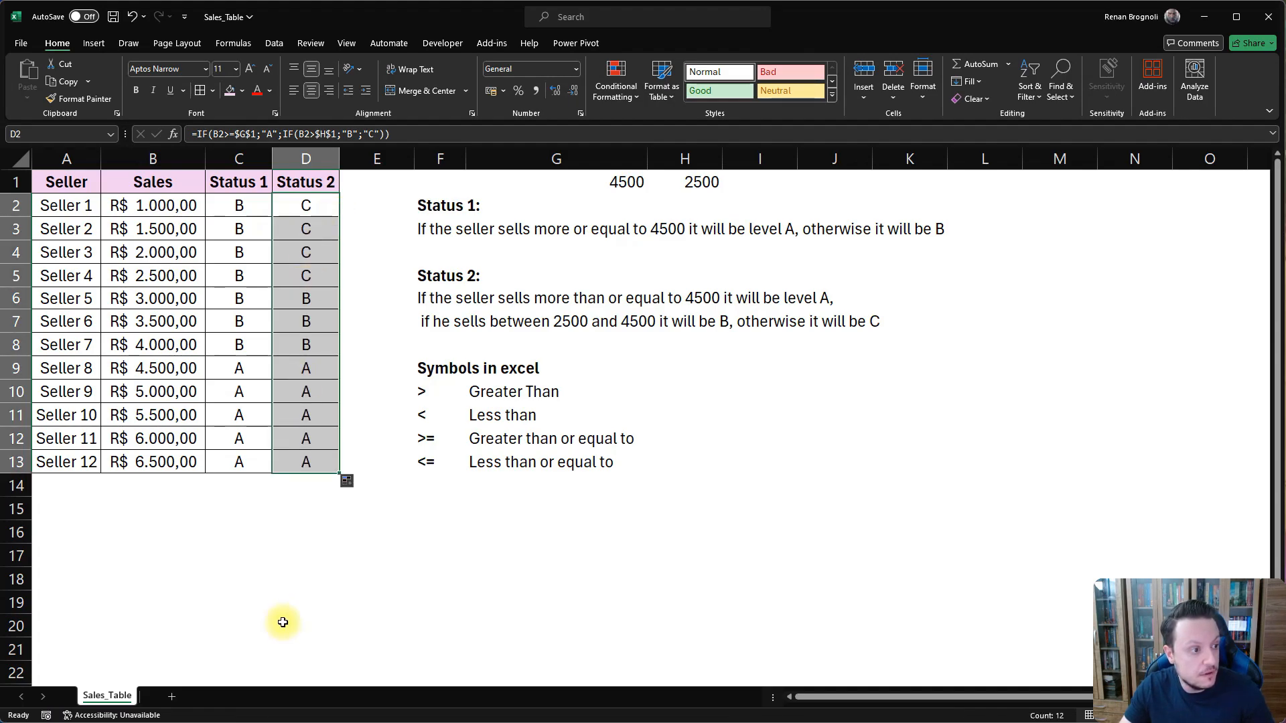
click(296, 576)
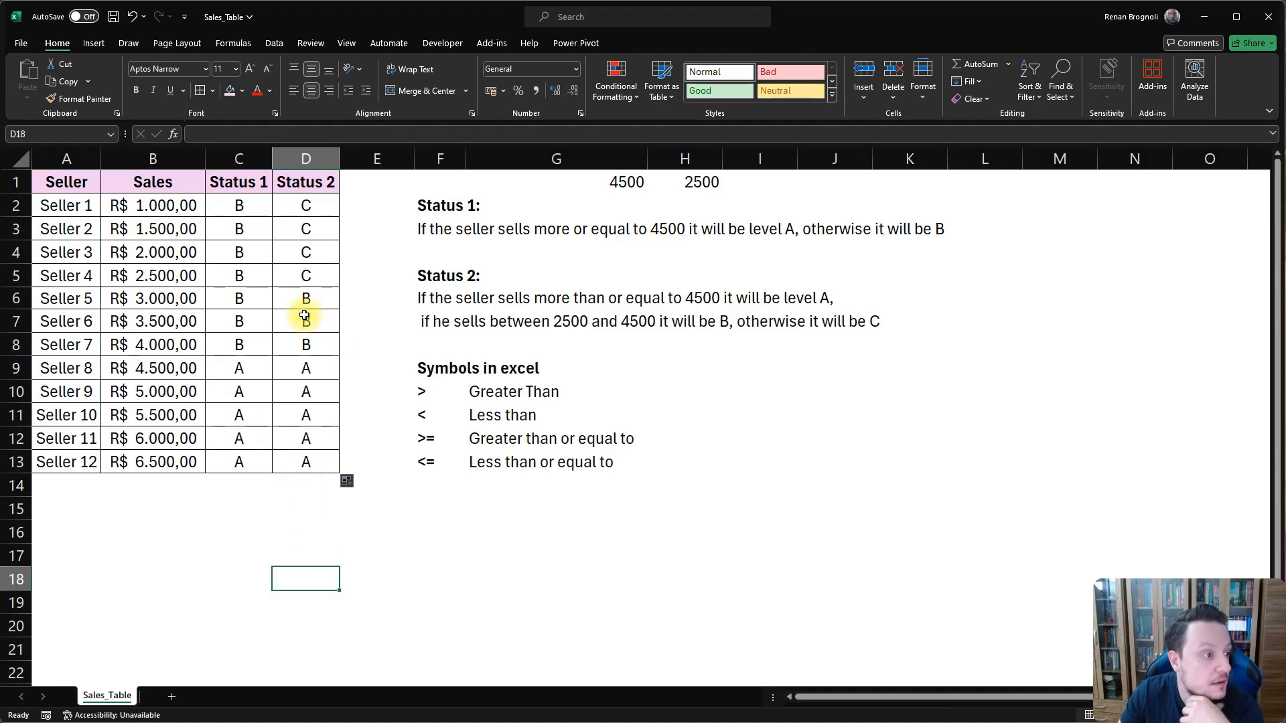
- Examine the nested IF formula in D2, checking its logical tests, return values and referenced cells
click(305, 207)
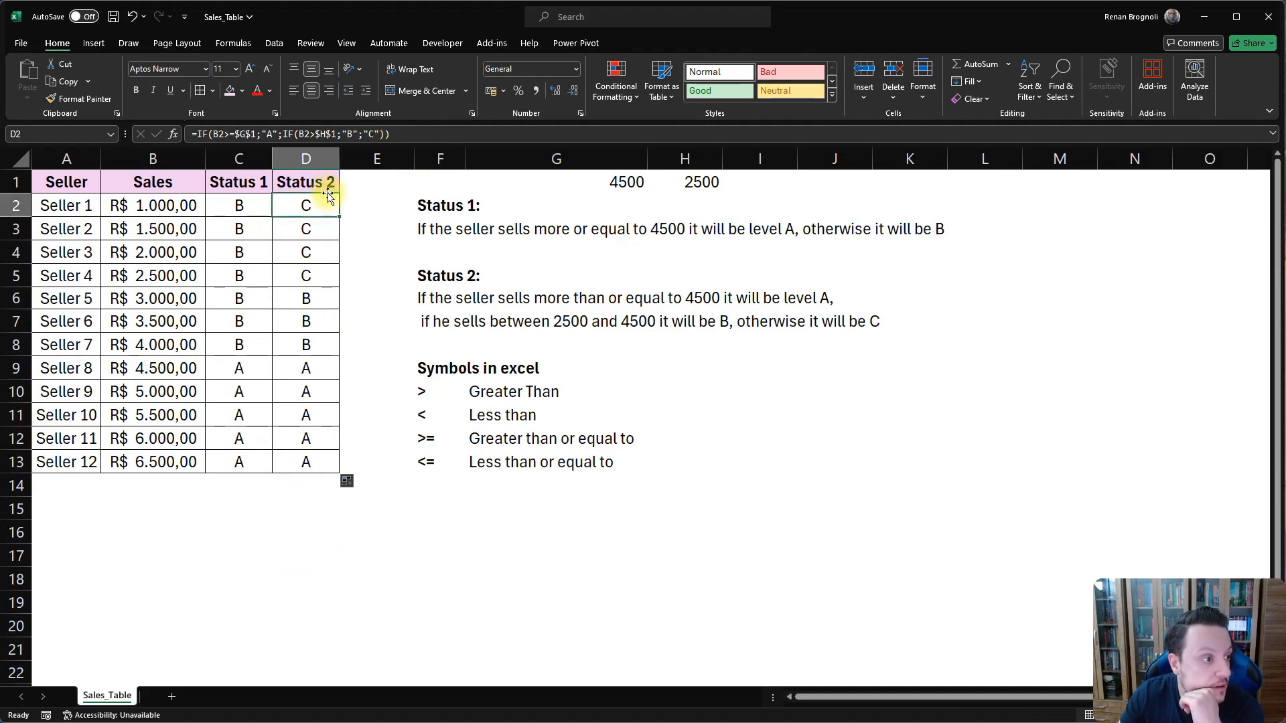
double_click(310, 206)
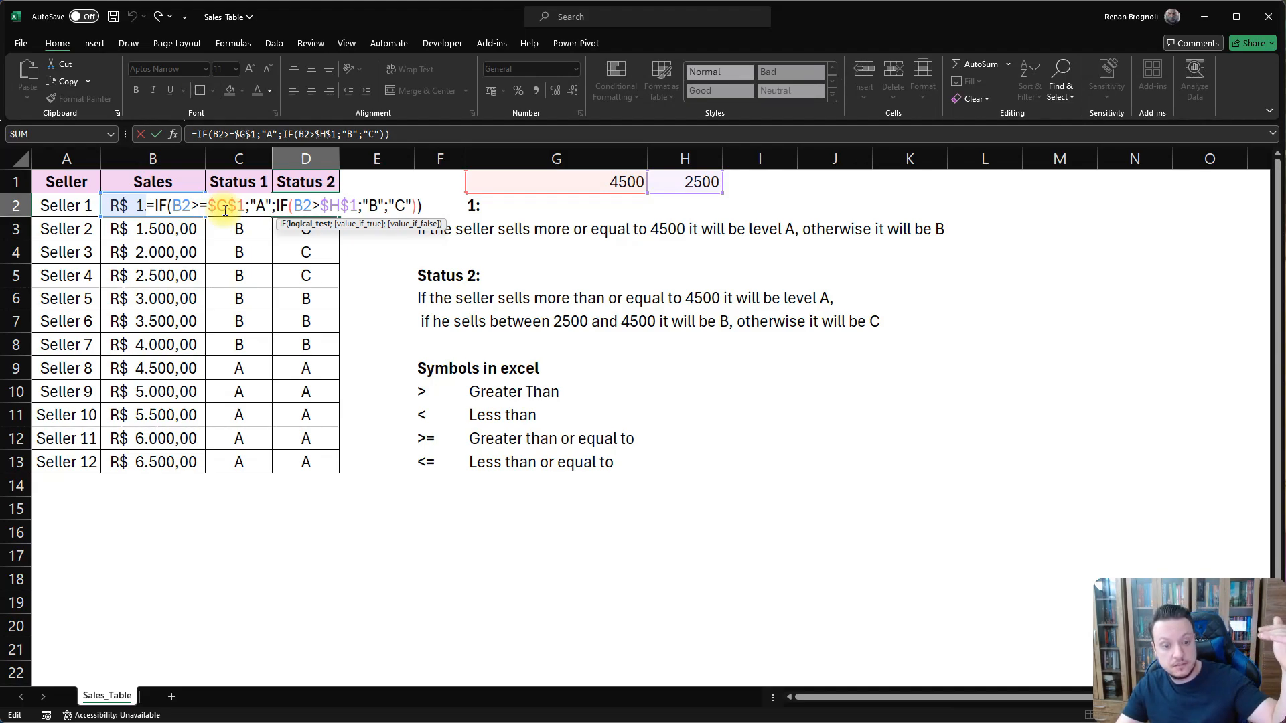
key(Return)
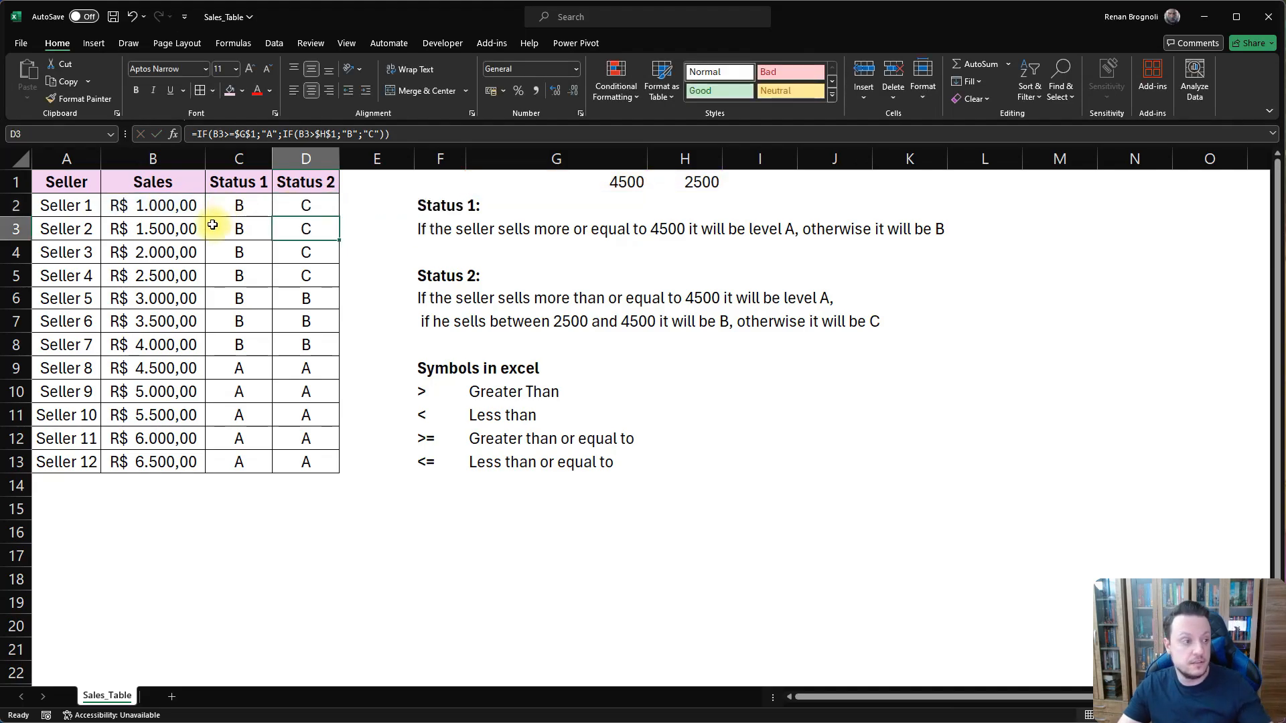